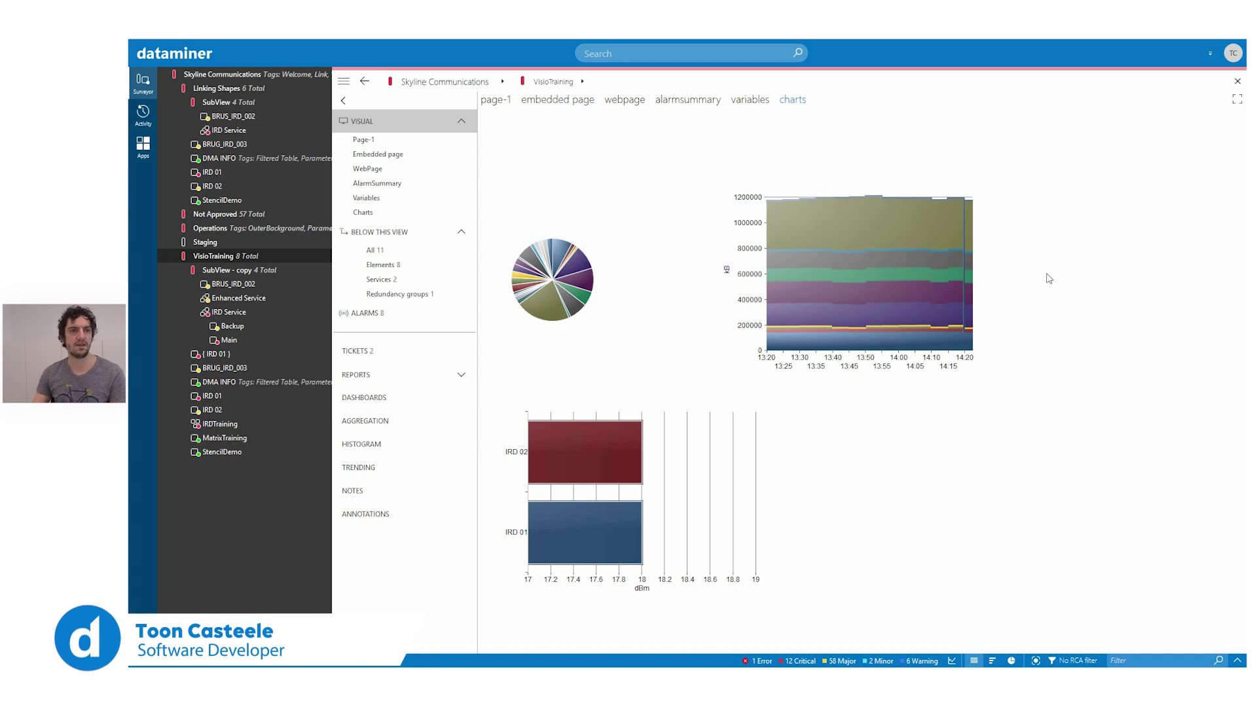
- Switch to ShapeTypes.pdf in Acrobat Reader and examine the Execute section's automation script and WFM rows, including required shape data and formats
key("alt+Tab")
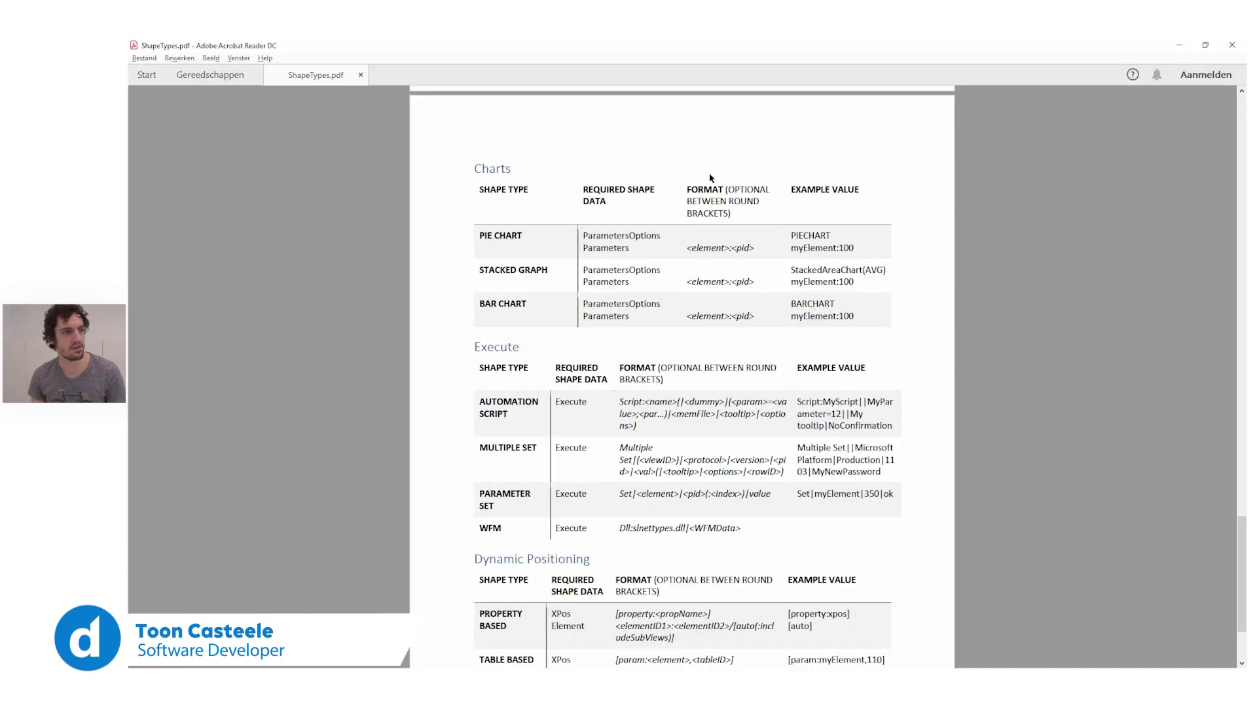
scroll(460, 359, "down", 3)
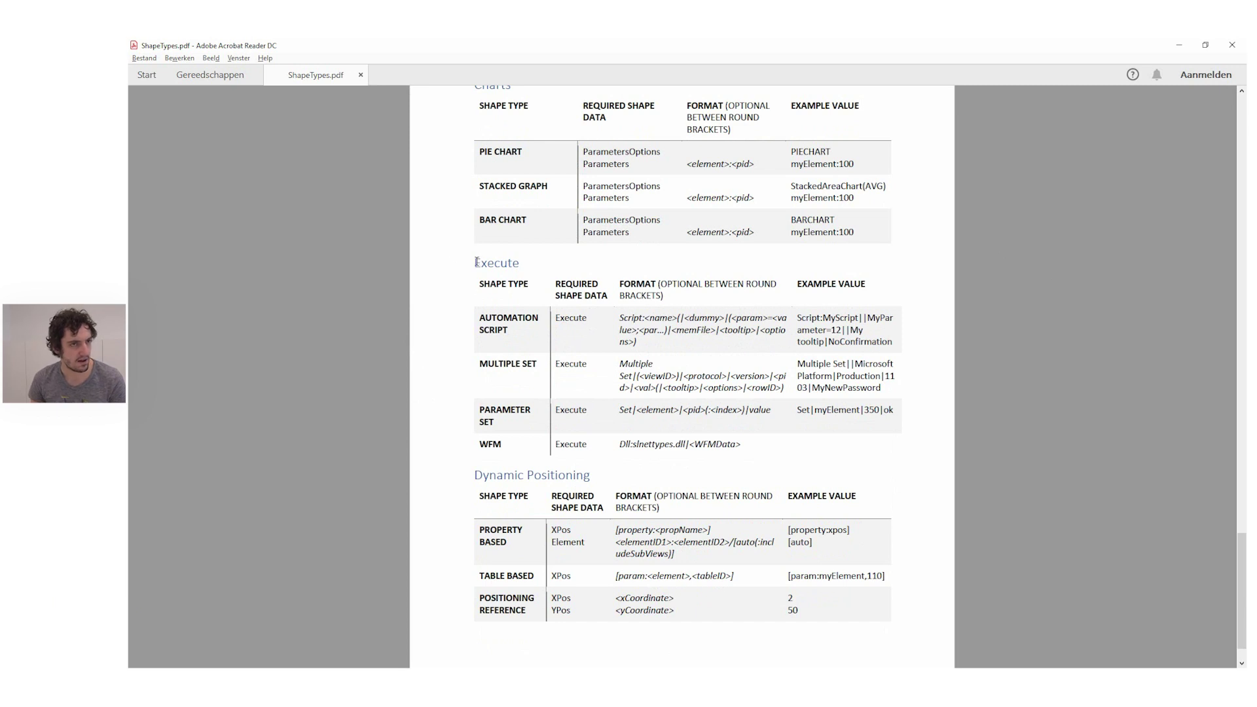
left_click_drag(478, 315, 512, 328)
left_click(512, 329)
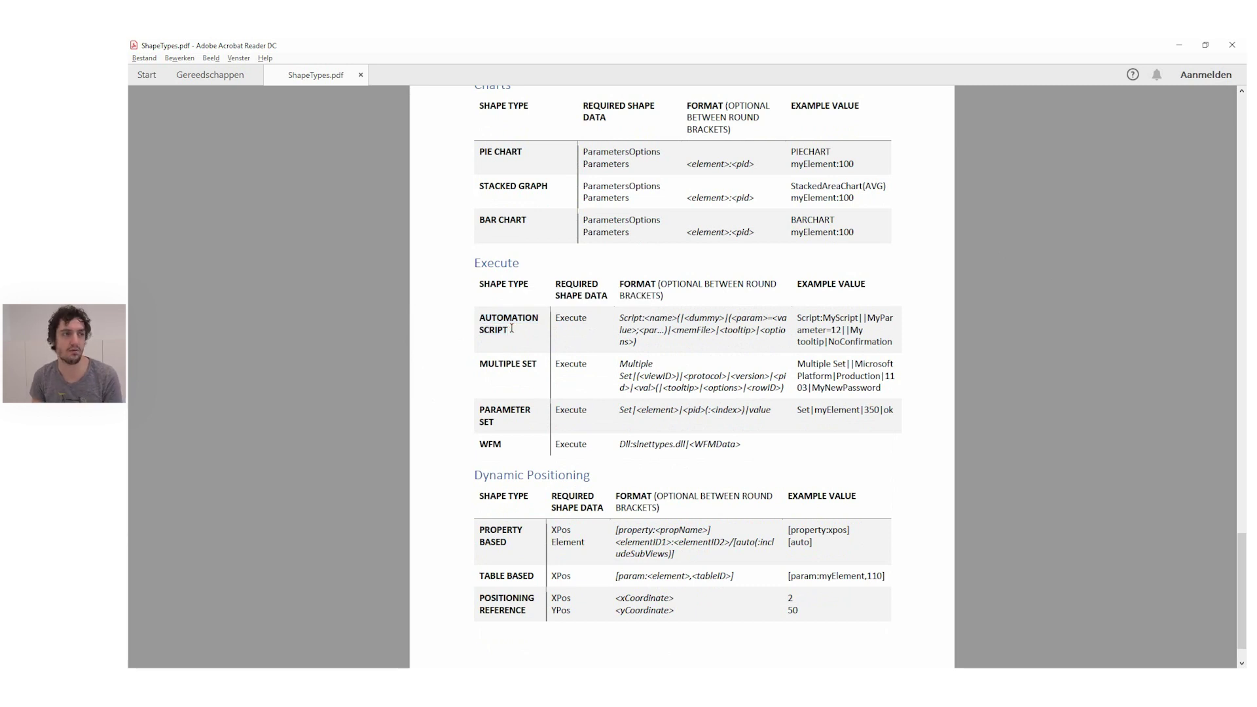
left_click_drag(475, 263, 522, 263)
left_click(522, 263)
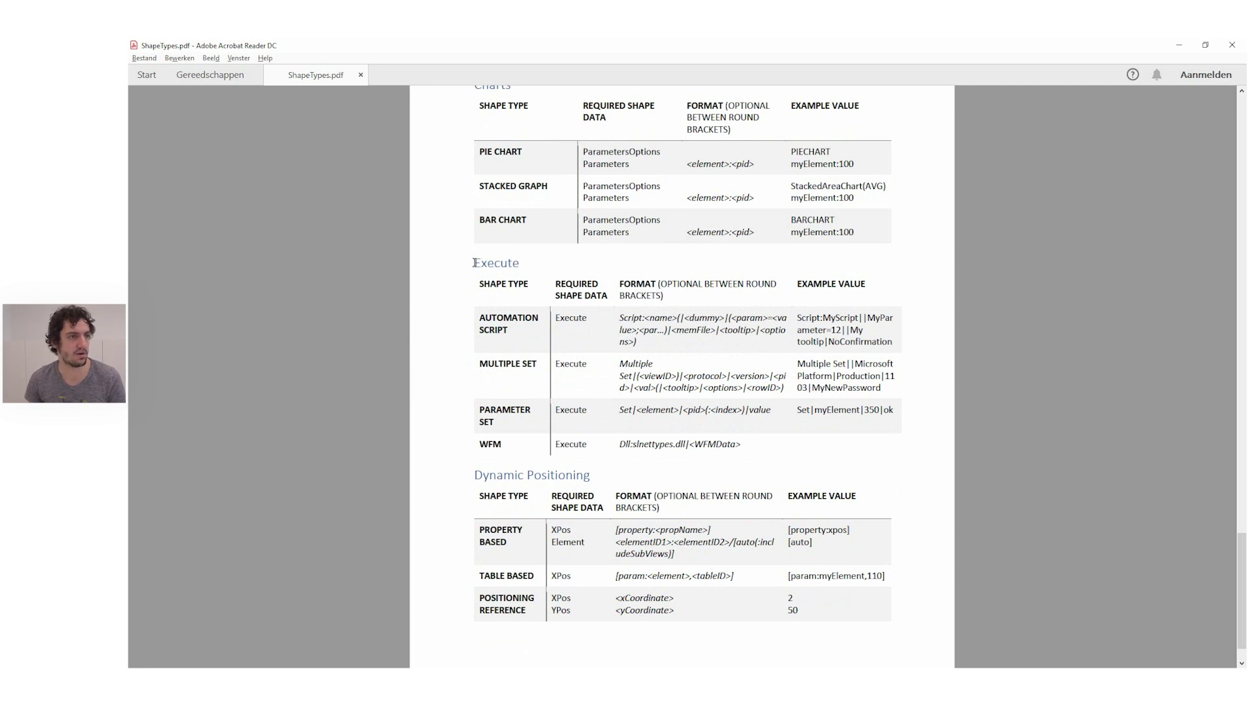
left_click_drag(479, 315, 511, 332)
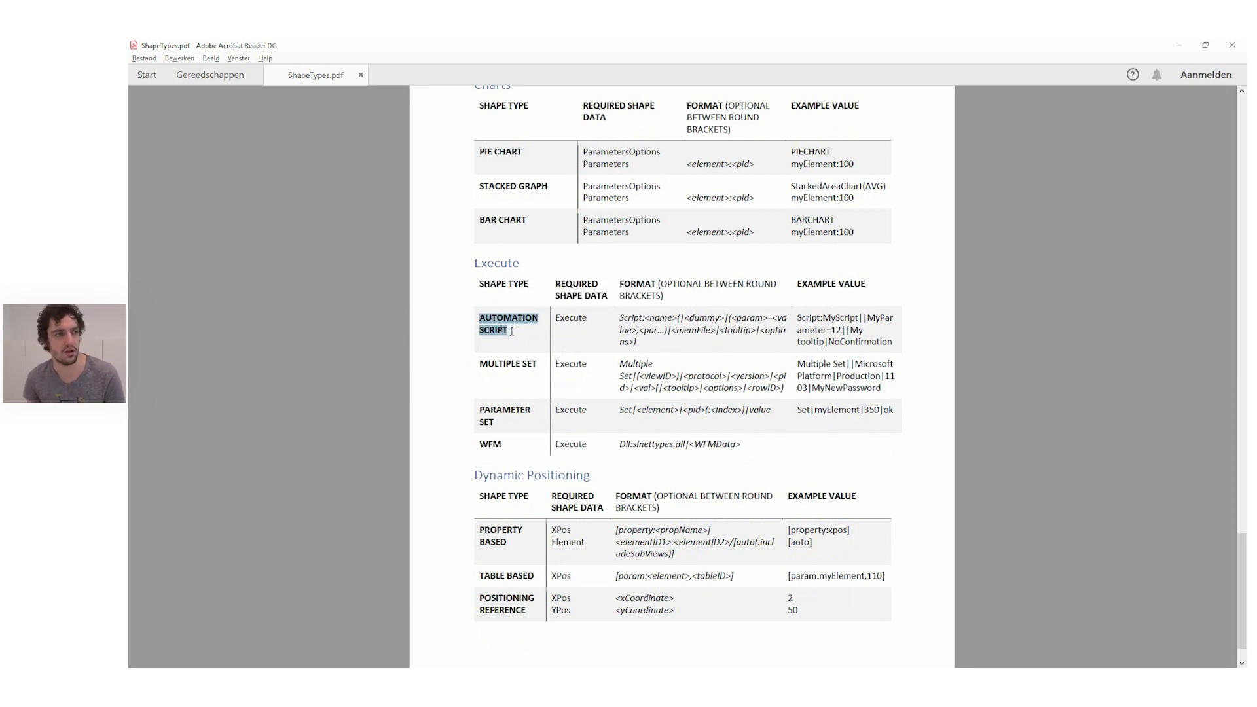
double_click(579, 319)
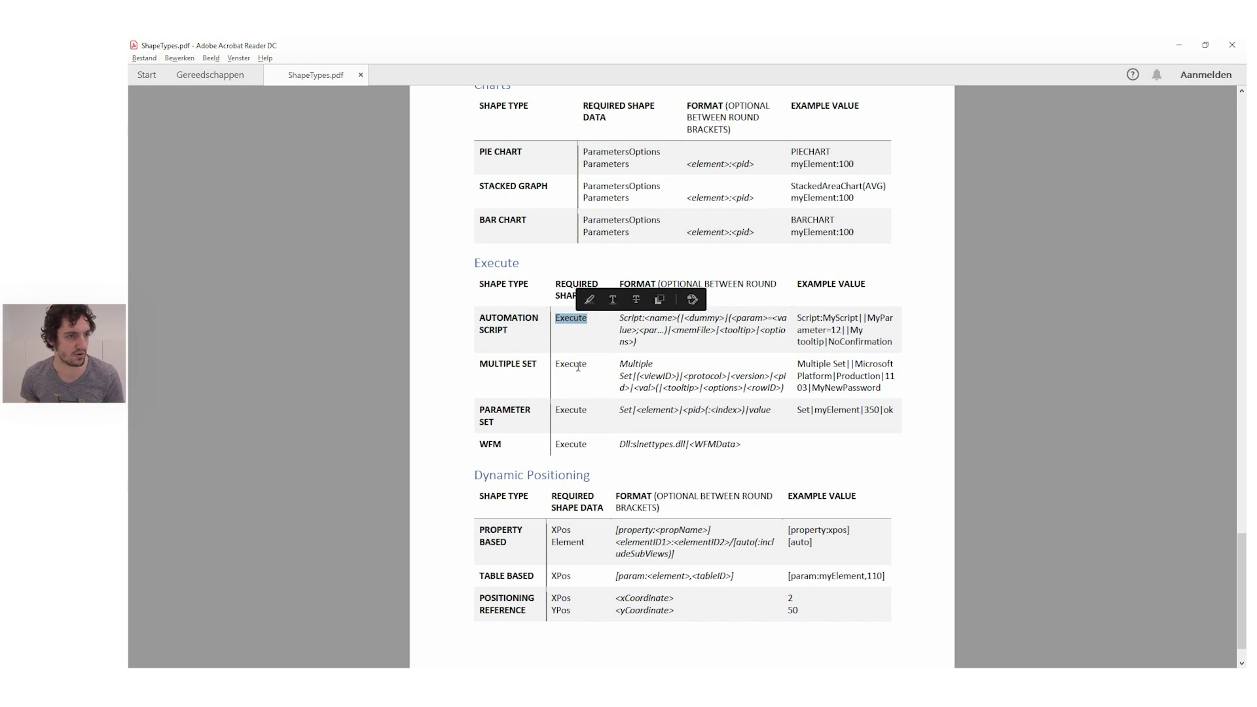
left_click(574, 319)
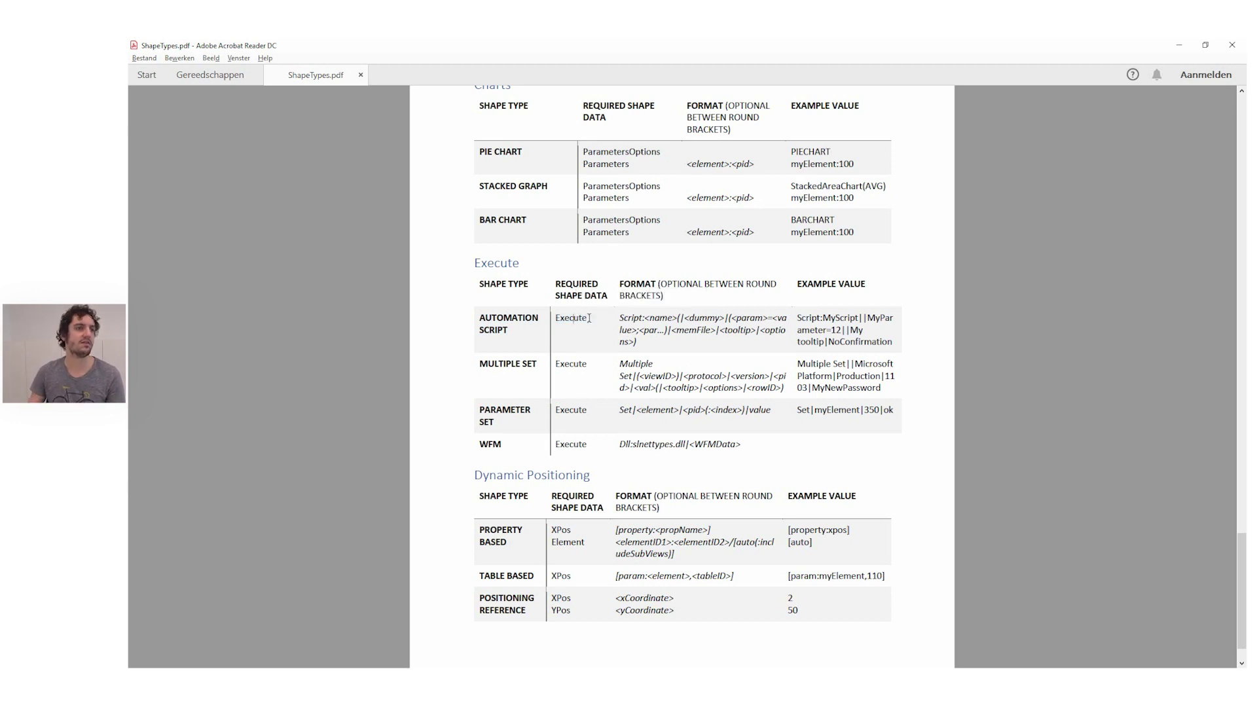
double_click(622, 319)
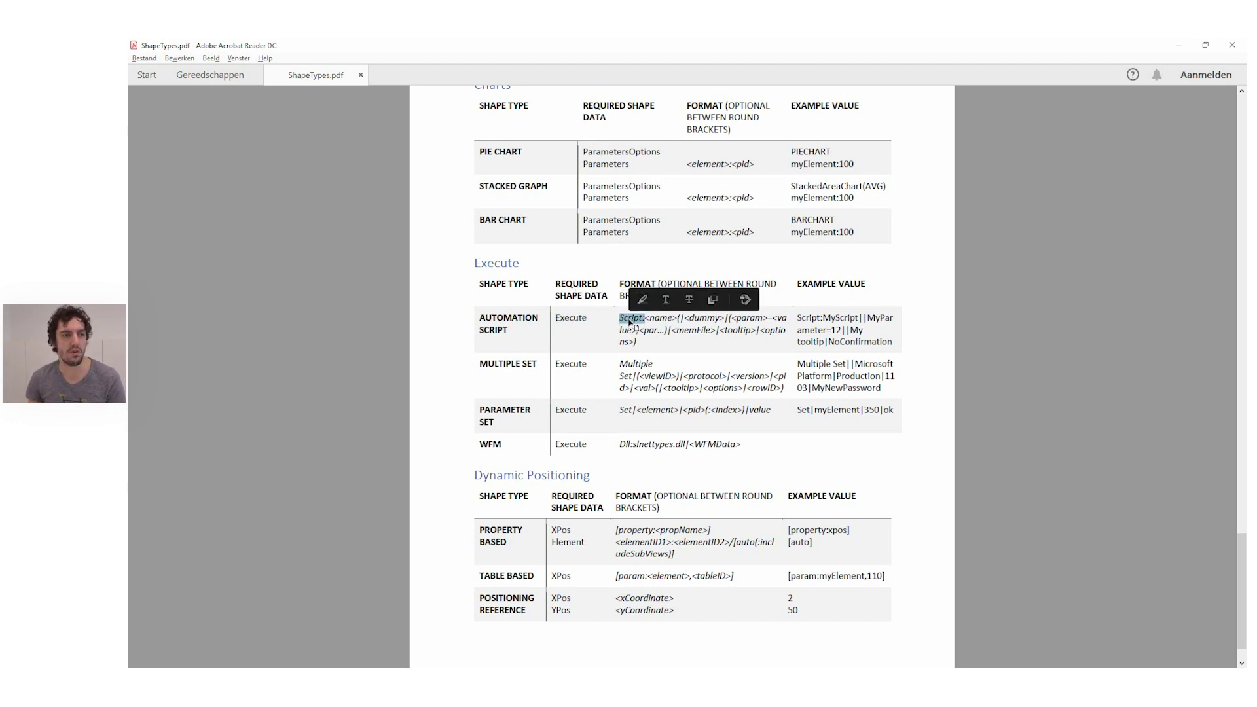
left_click(648, 318)
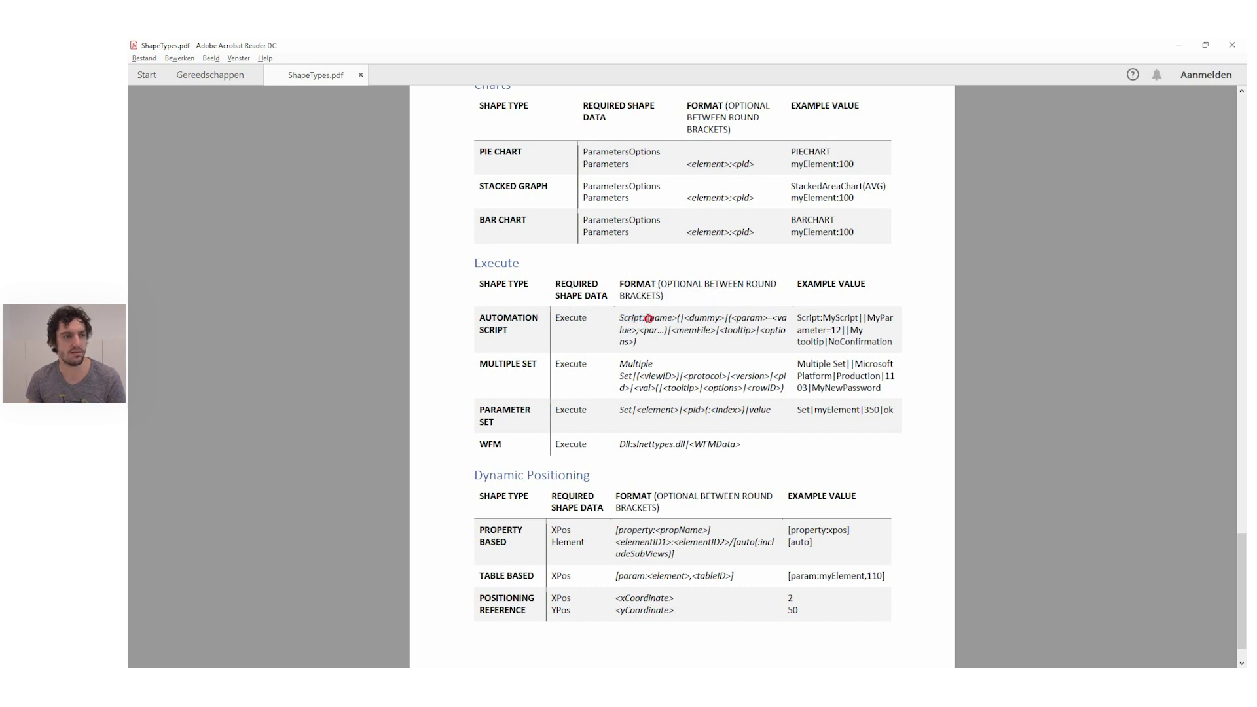
left_click_drag(648, 318, 708, 344)
left_click(678, 354)
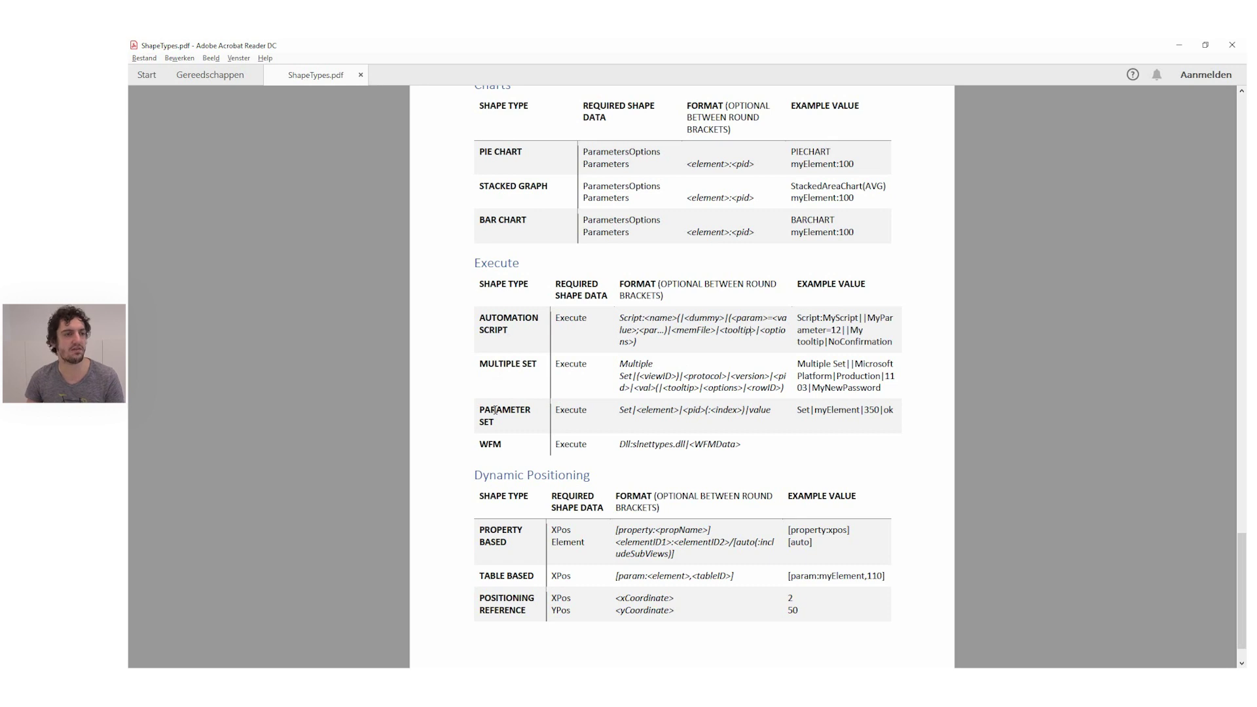
double_click(484, 445)
left_click(578, 445)
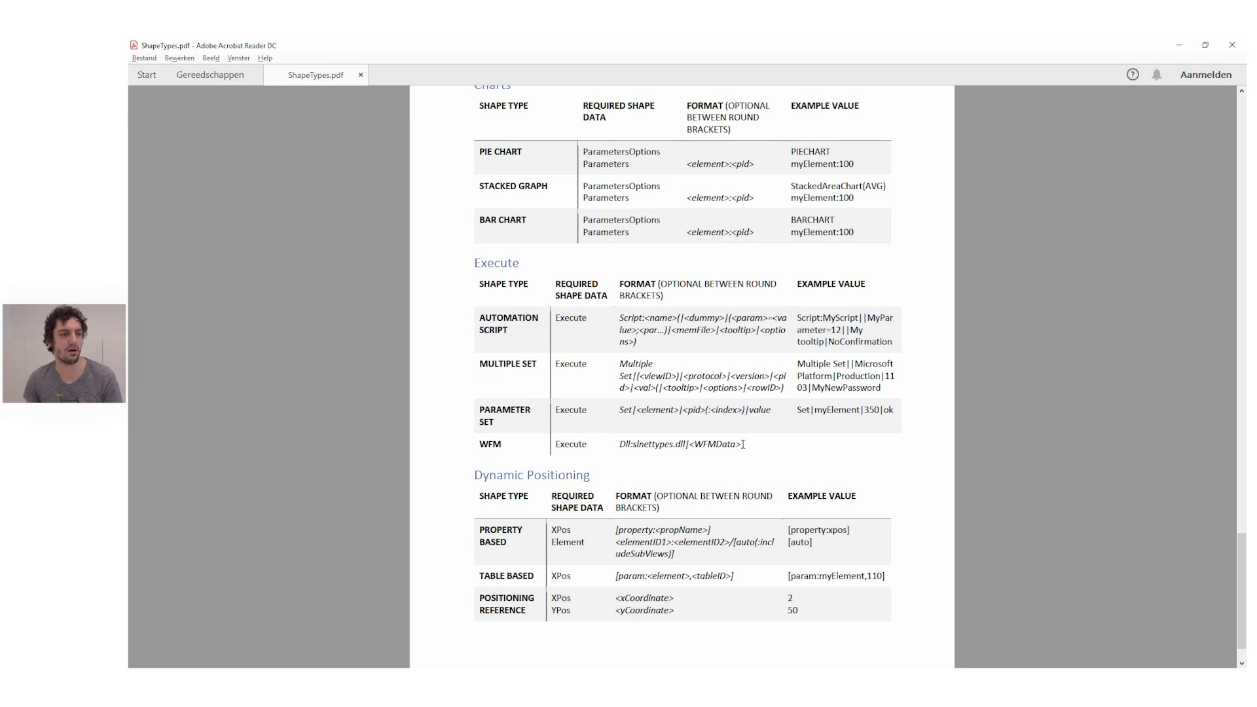
left_click_drag(743, 444, 507, 445)
left_click(513, 444)
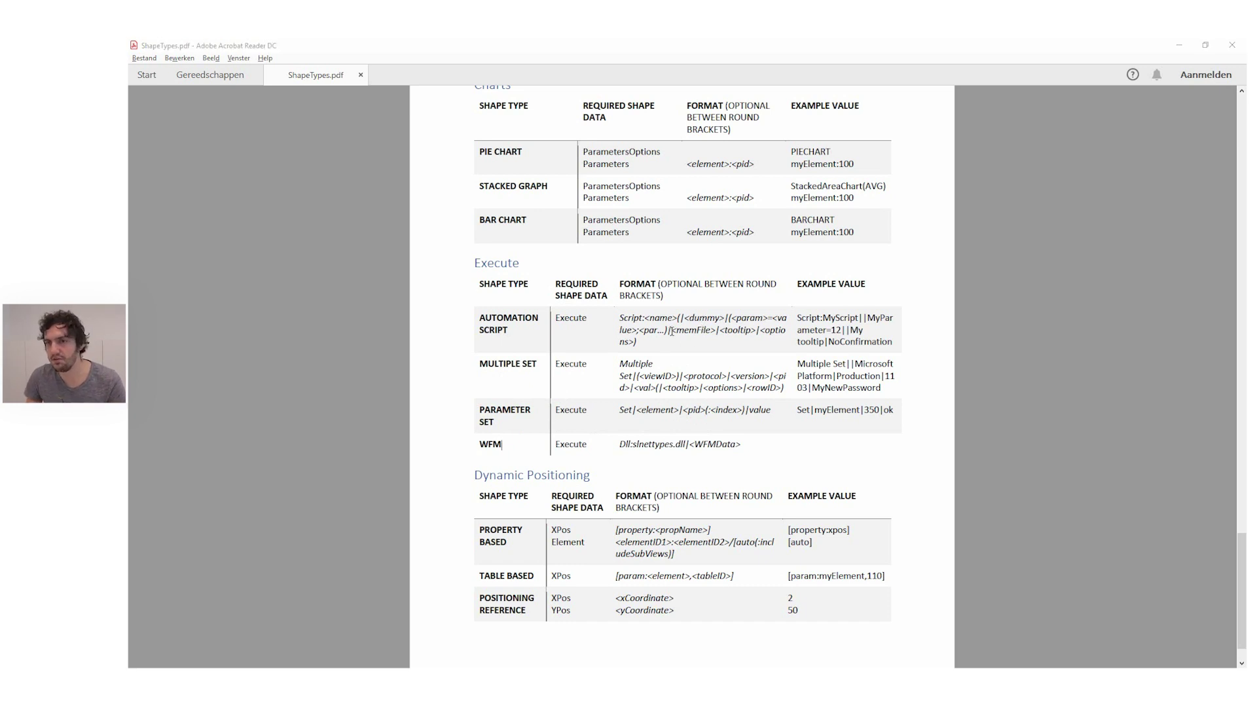
- Switch to the View_10030.vsdx drawing in Visio and add a new page named Execute
key("alt+Tab")
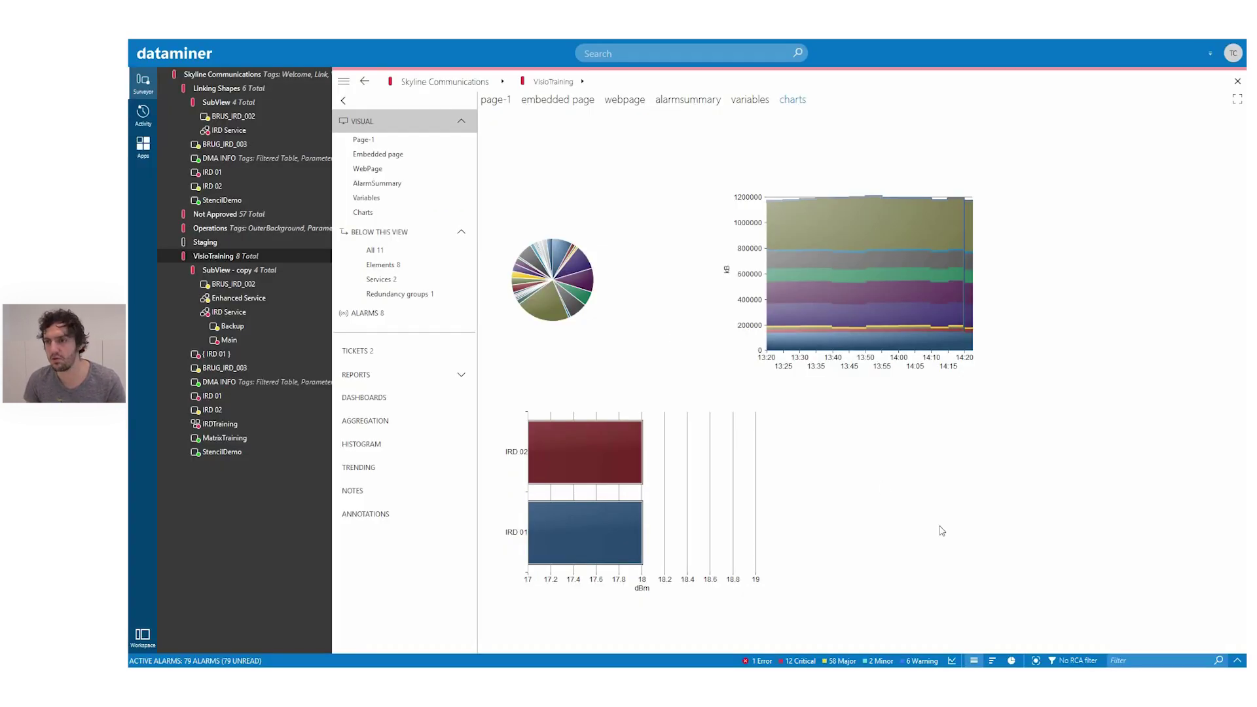
key("alt+Tab")
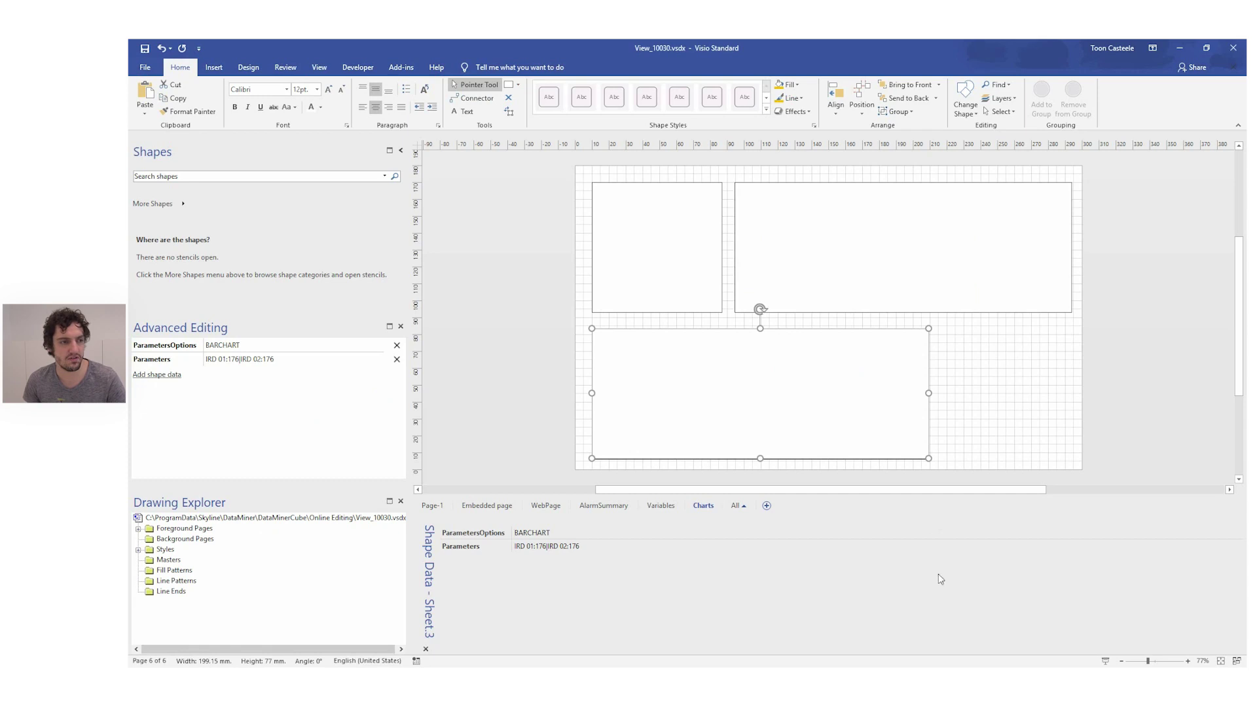
left_click(744, 506)
right_click(745, 509)
left_click(770, 540)
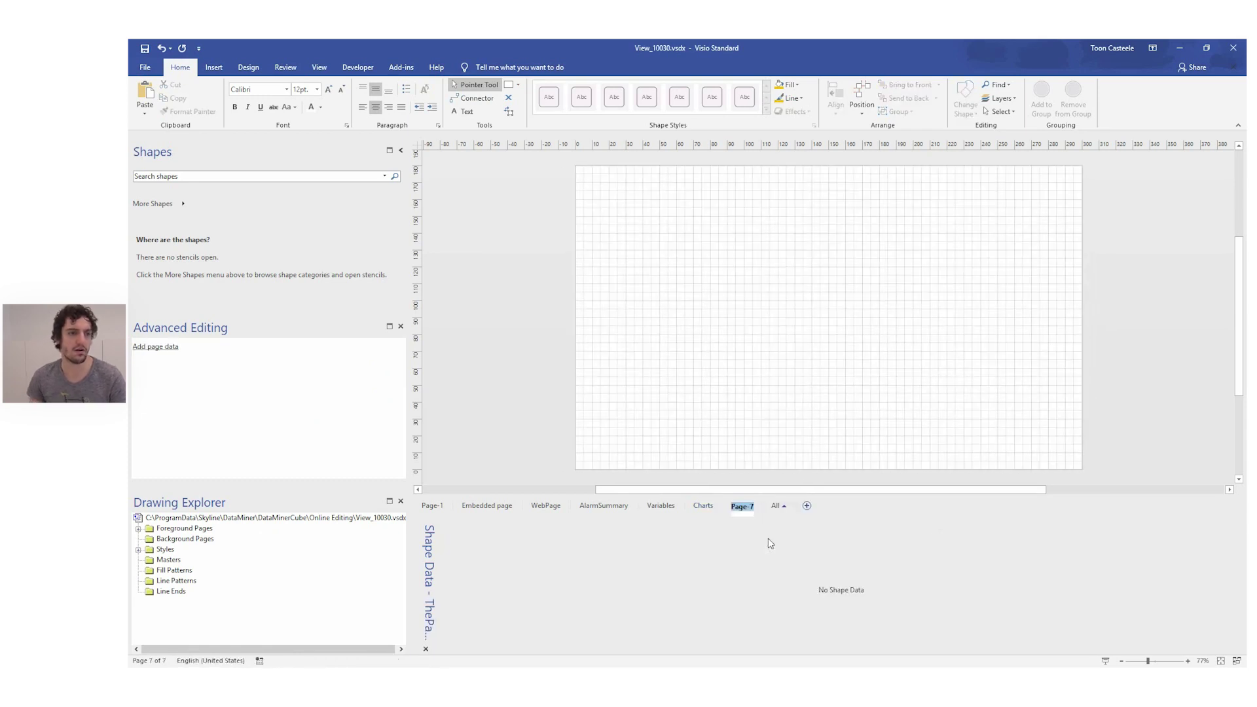
type("Execute")
key("Return")
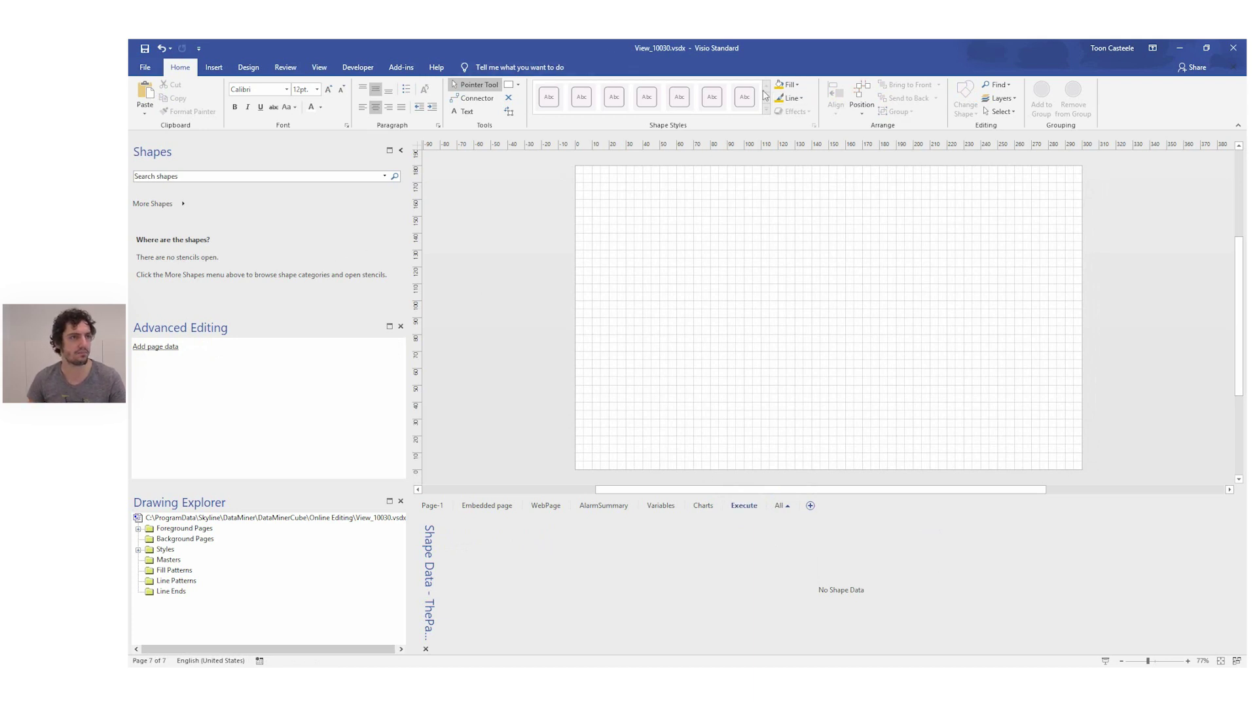
- Draw a rectangle about 67 by 18 mm near the page's upper-left corner and fill it with gold
left_click(509, 85)
left_click_drag(598, 175, 710, 204)
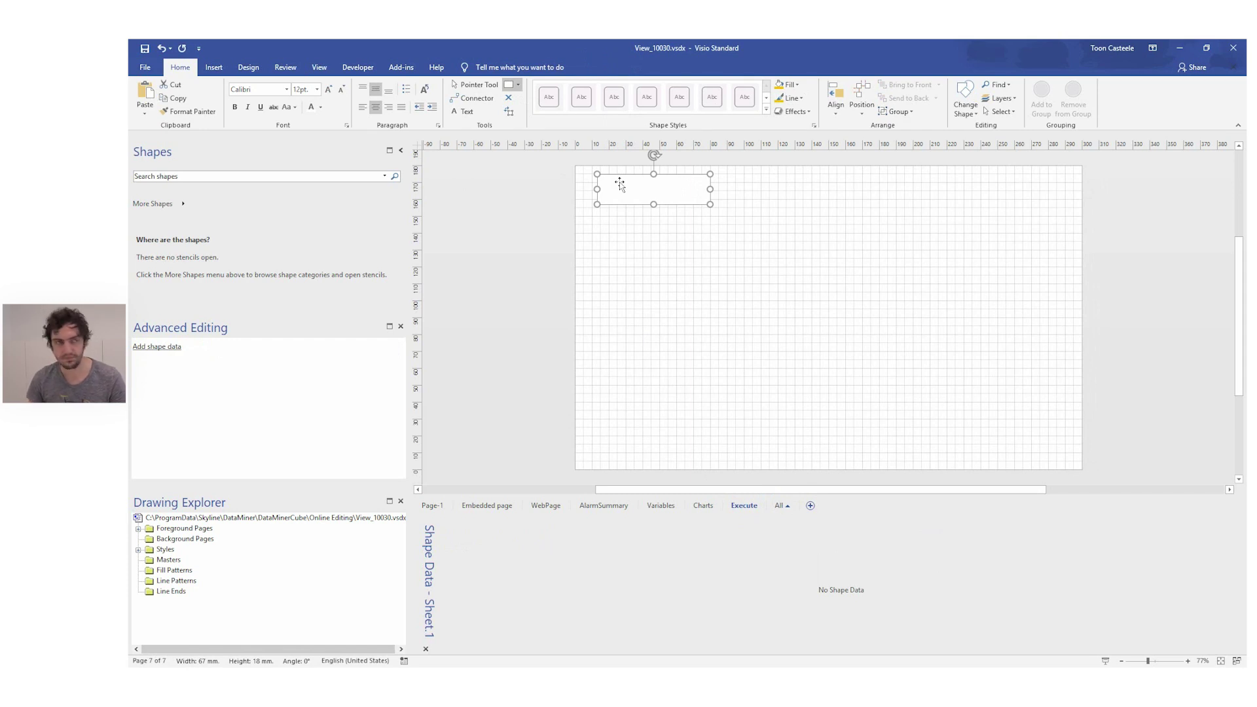
left_click(779, 84)
left_click(795, 98)
left_click(807, 258)
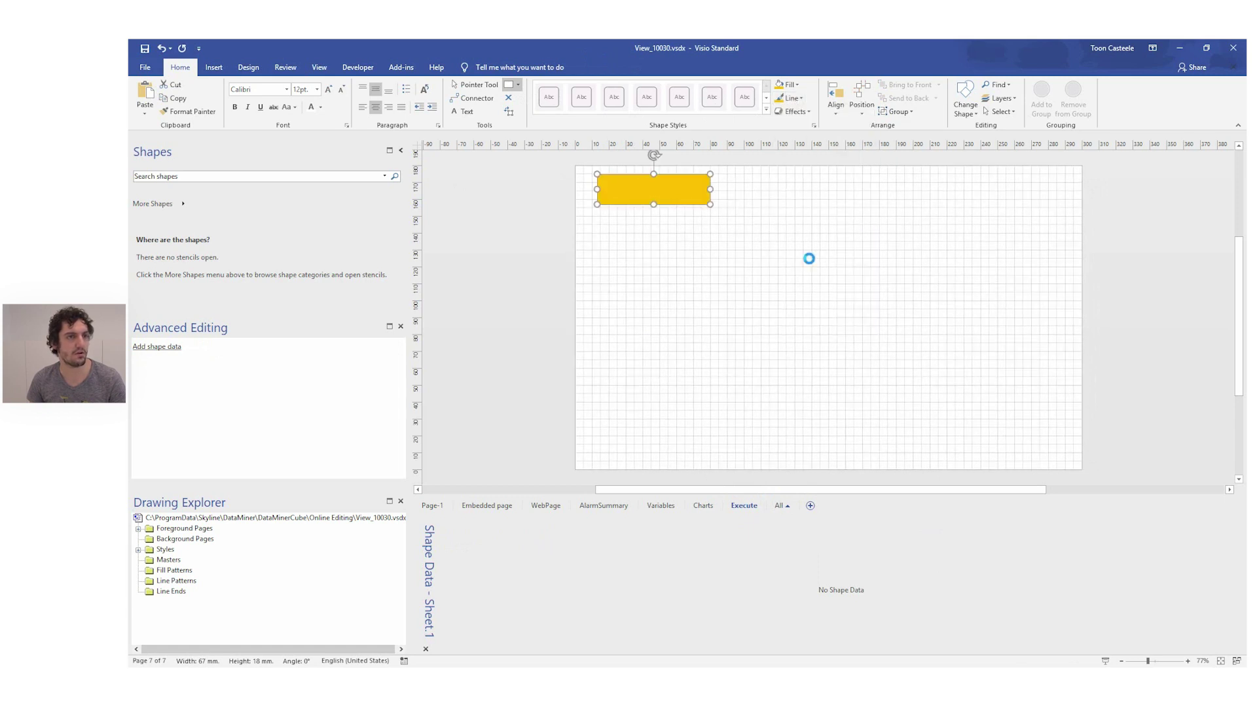
- Add an Execute shape data item to the gold rectangle with the value "Script:GenerateIRDAlarms|"
left_click(173, 347)
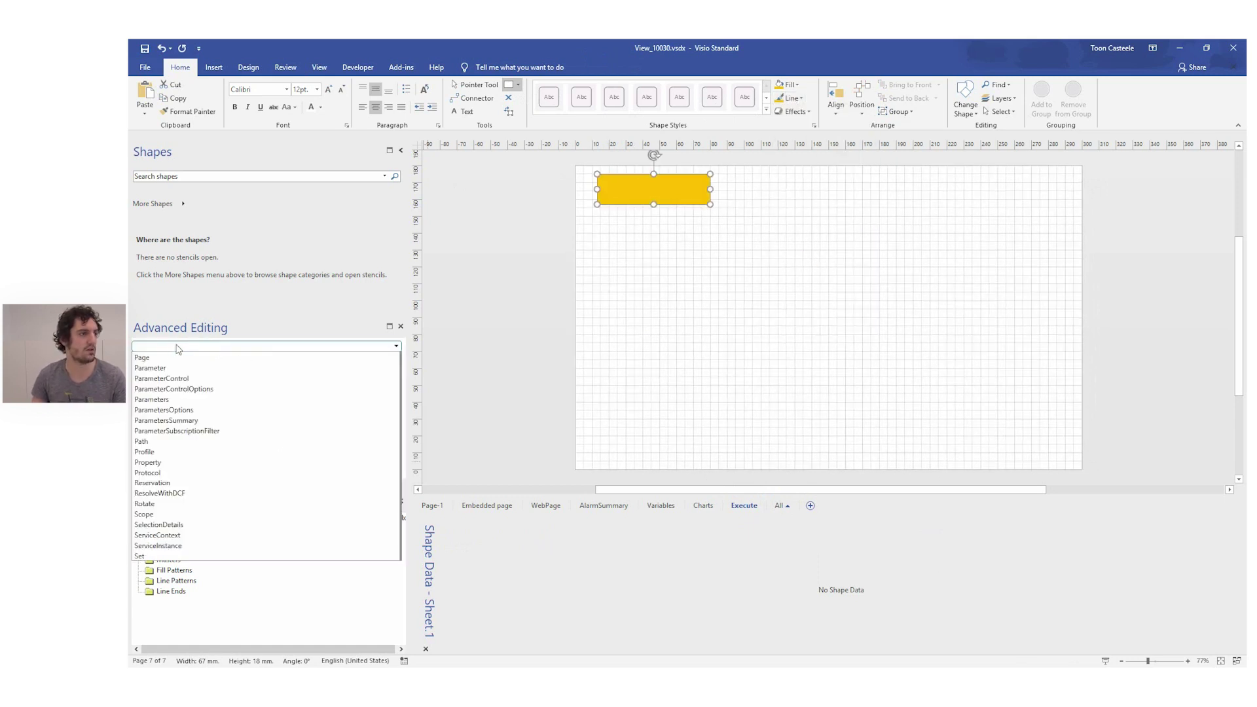
key("Return")
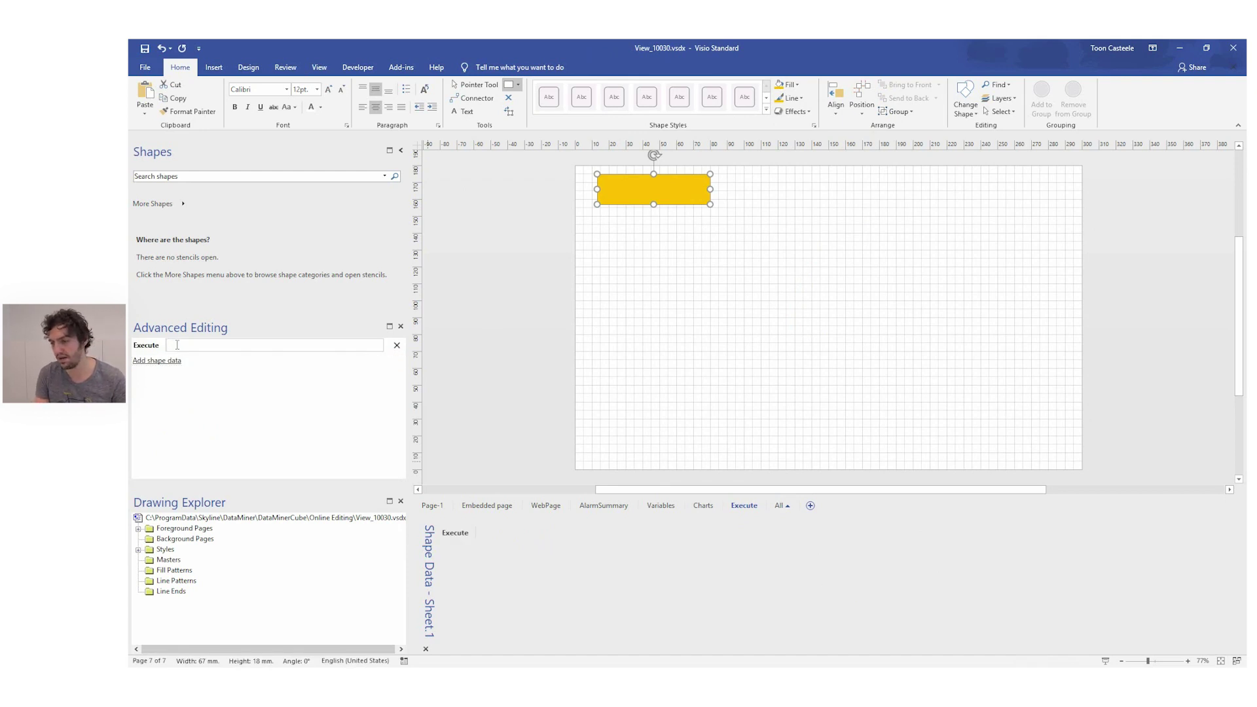
type("Scrip")
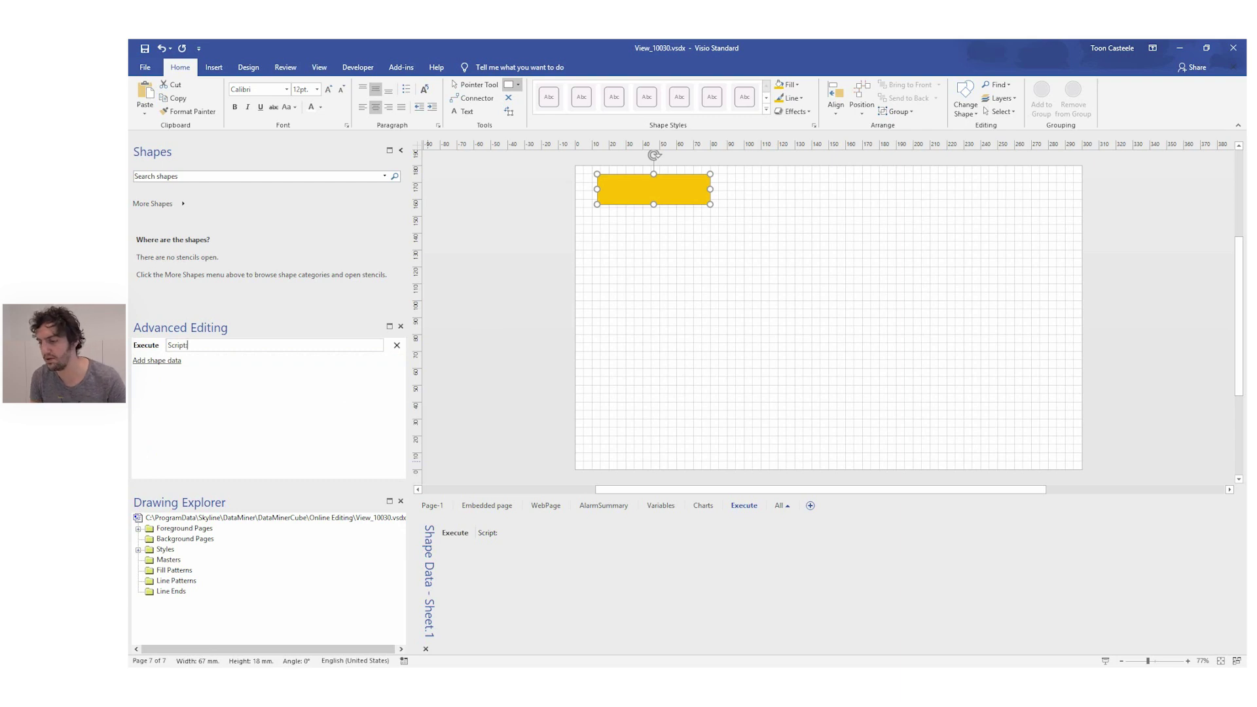
type("t:Genera")
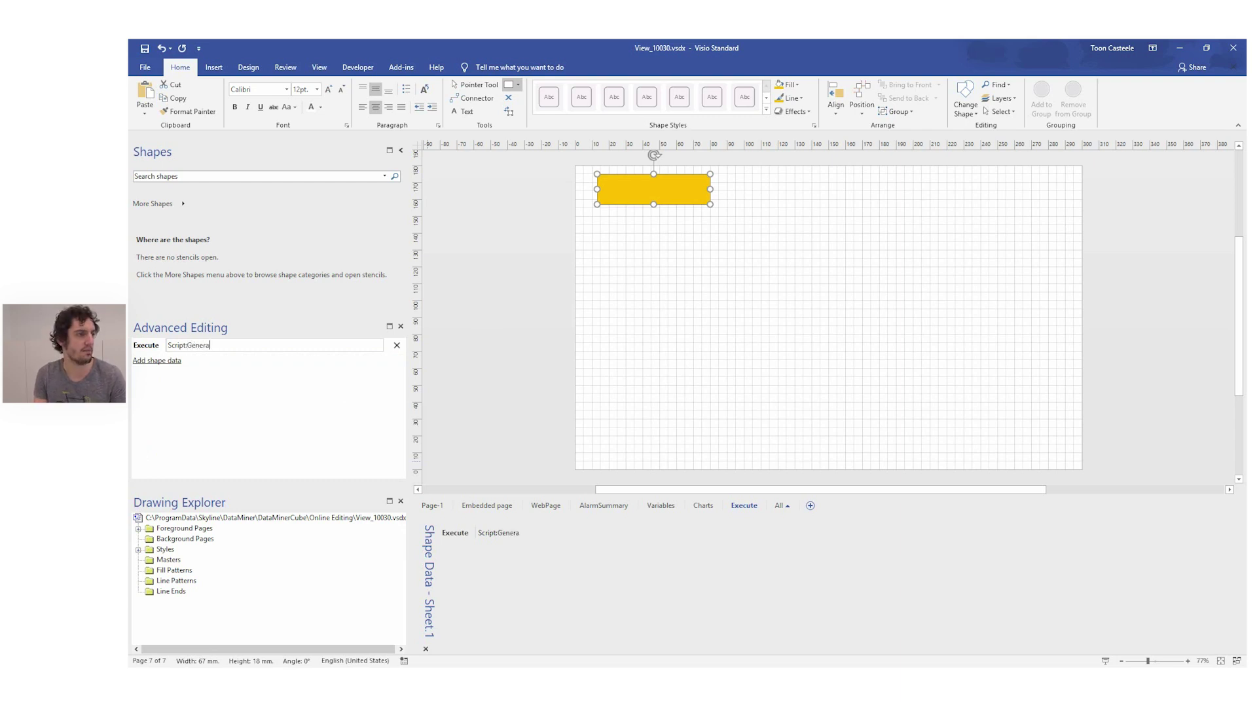
type("teIRDAlarms|")
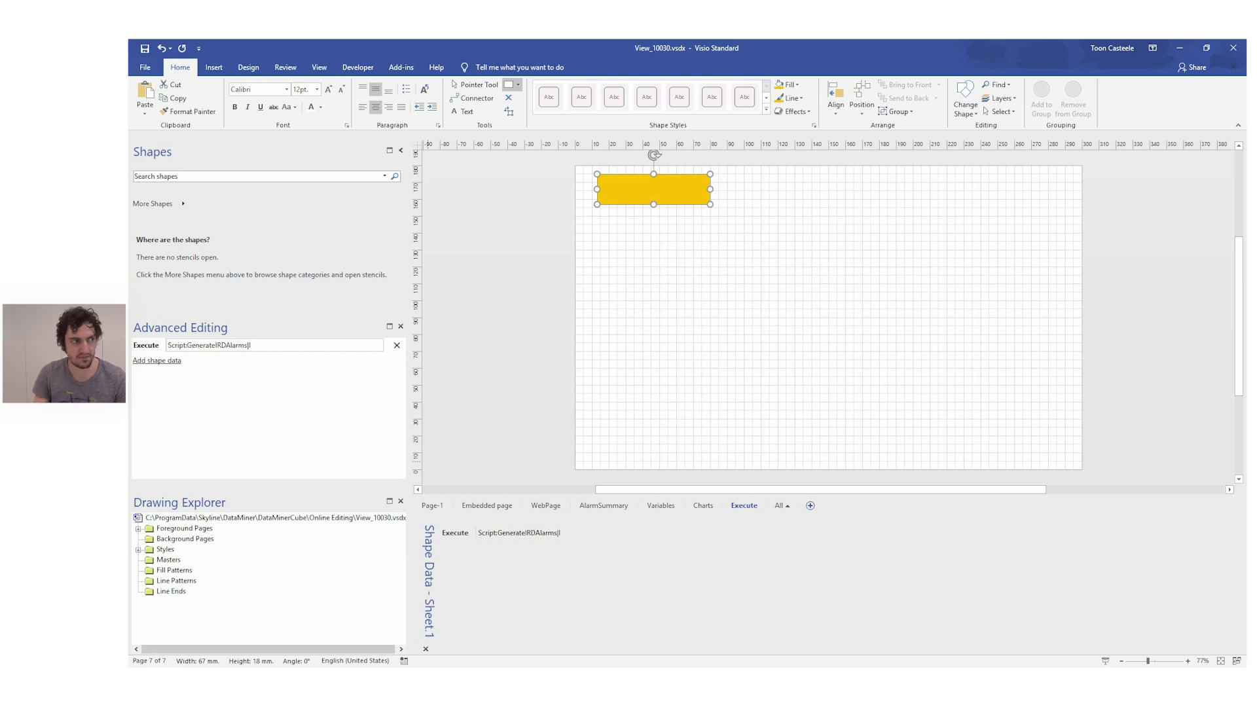
- Check the dummy part of the script format in ShapeTypes.pdf, and append "IRD1=IRD 01;IRD2=IRD 02" to the rectangle's Execute value in Visio
key("alt+Tab")
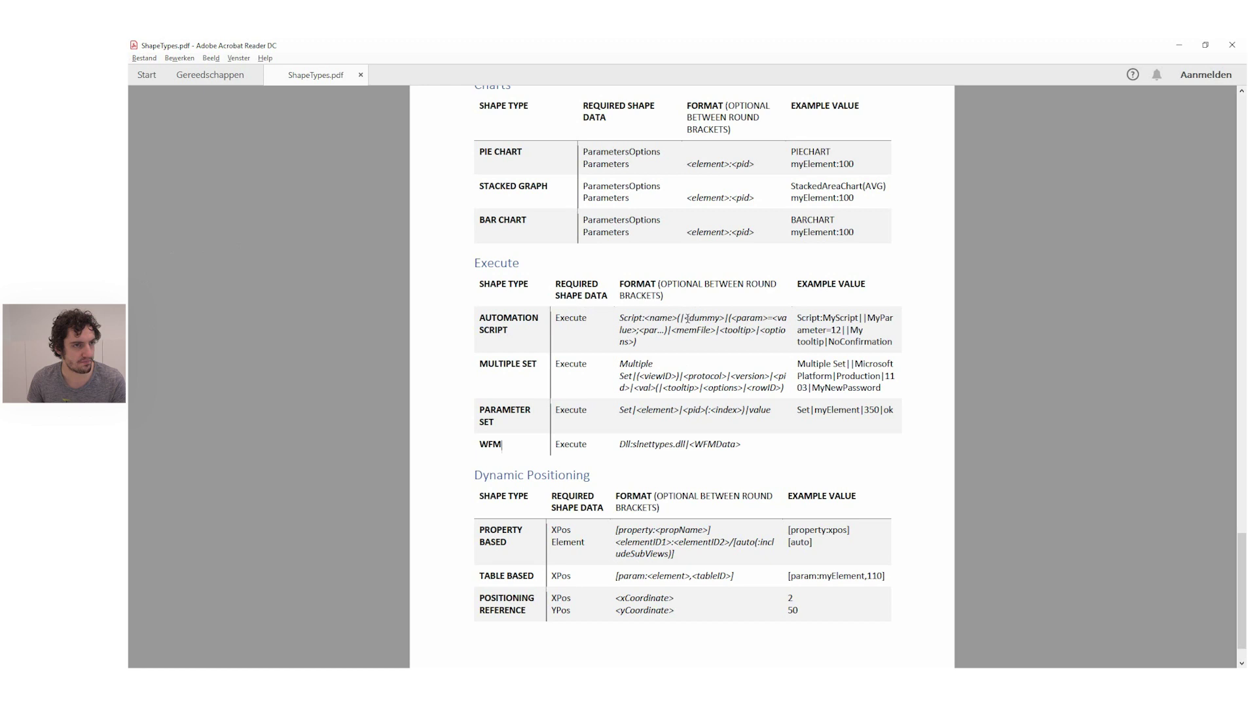
left_click_drag(685, 318, 726, 318)
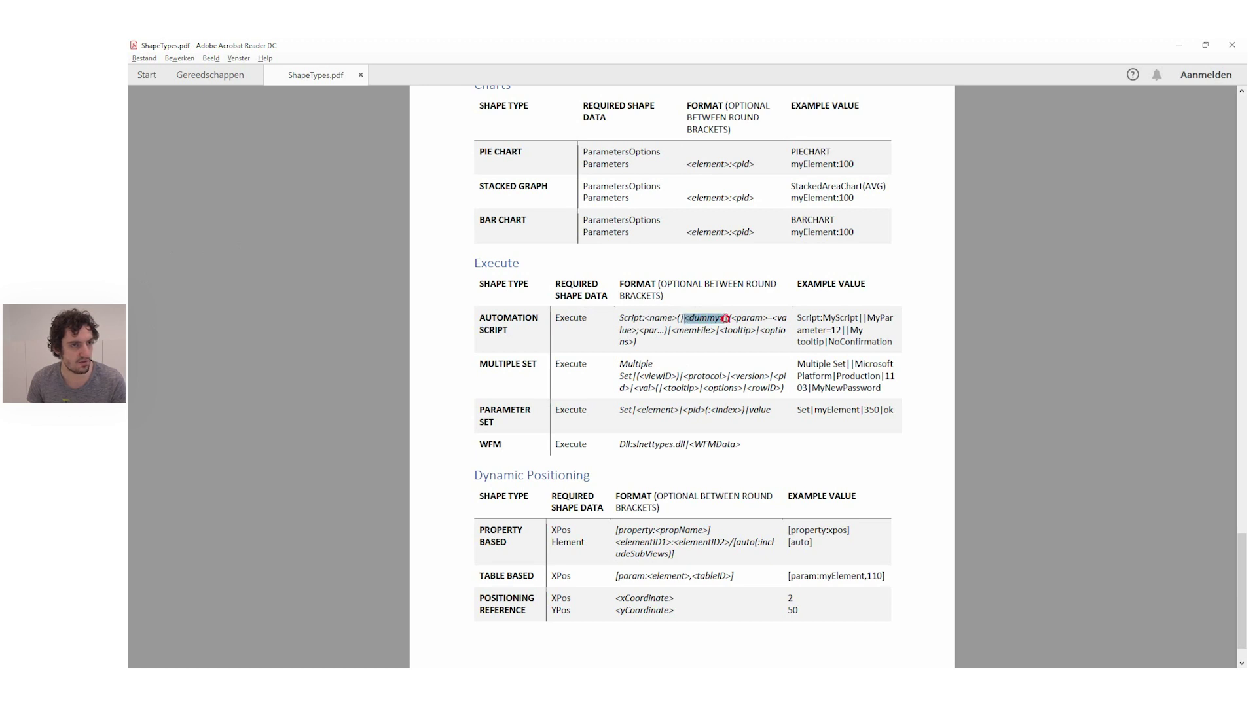
double_click(724, 318)
left_click(707, 321)
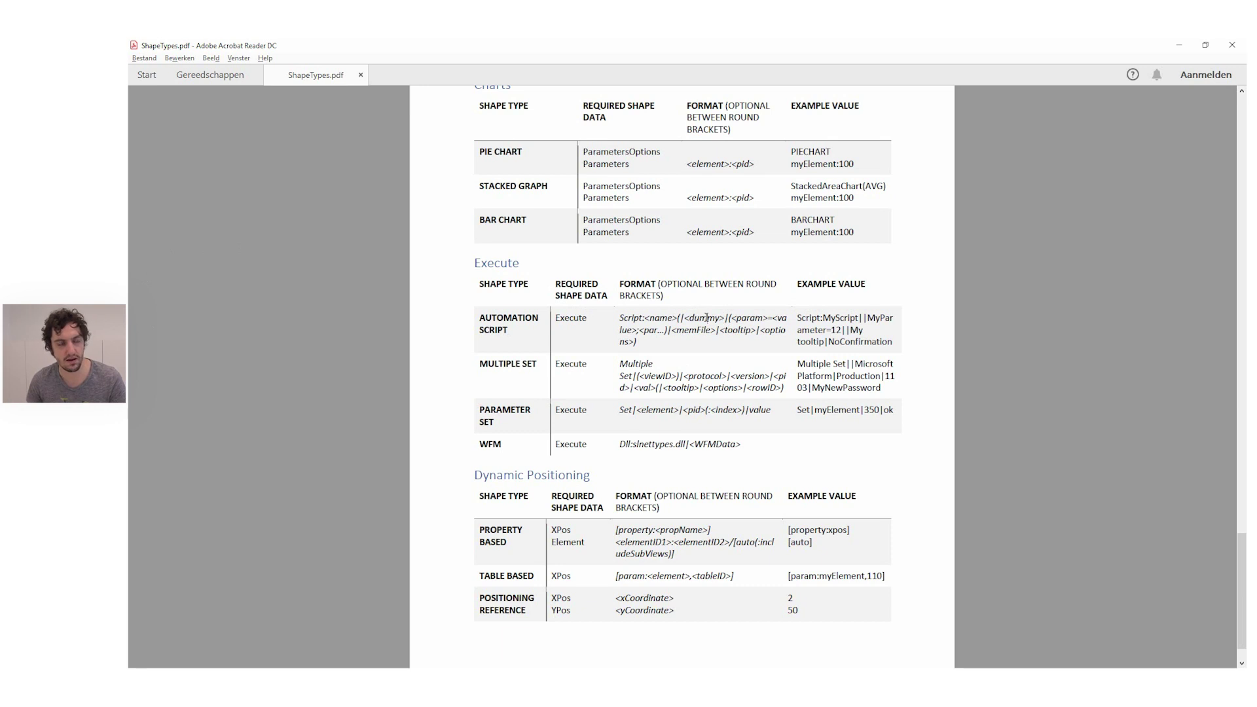
key("alt+Tab")
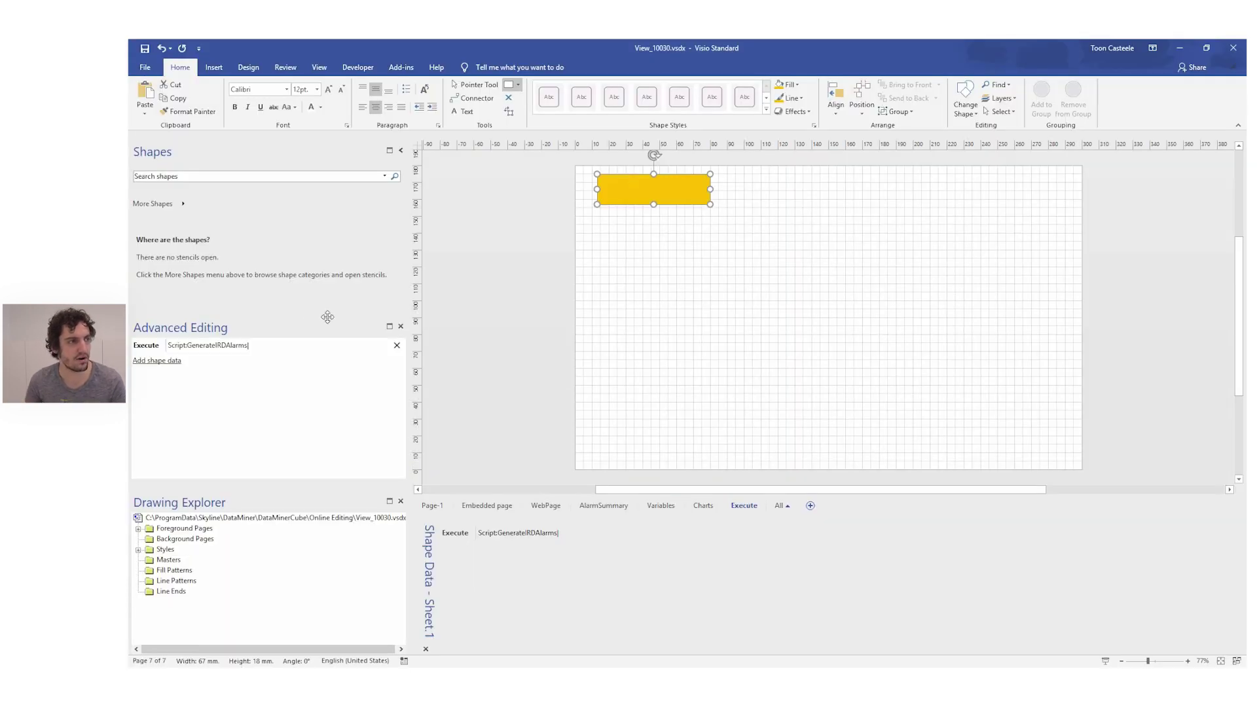
type("IRD1=")
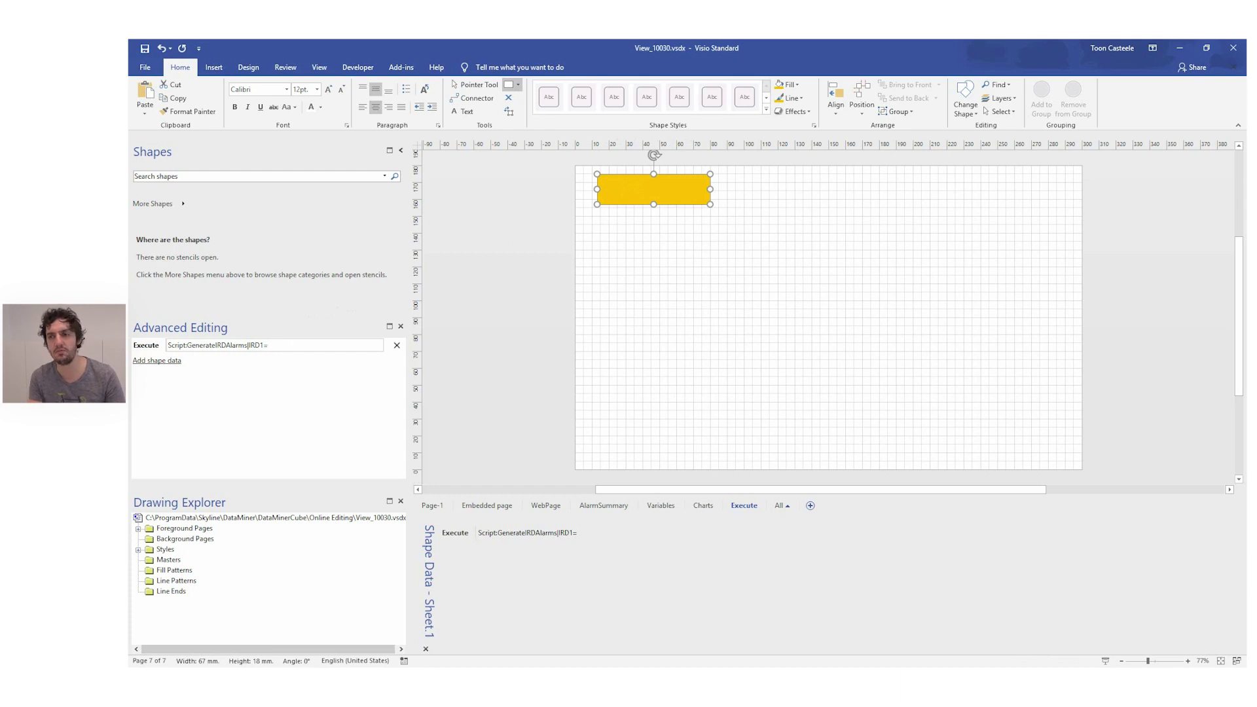
type("IRD")
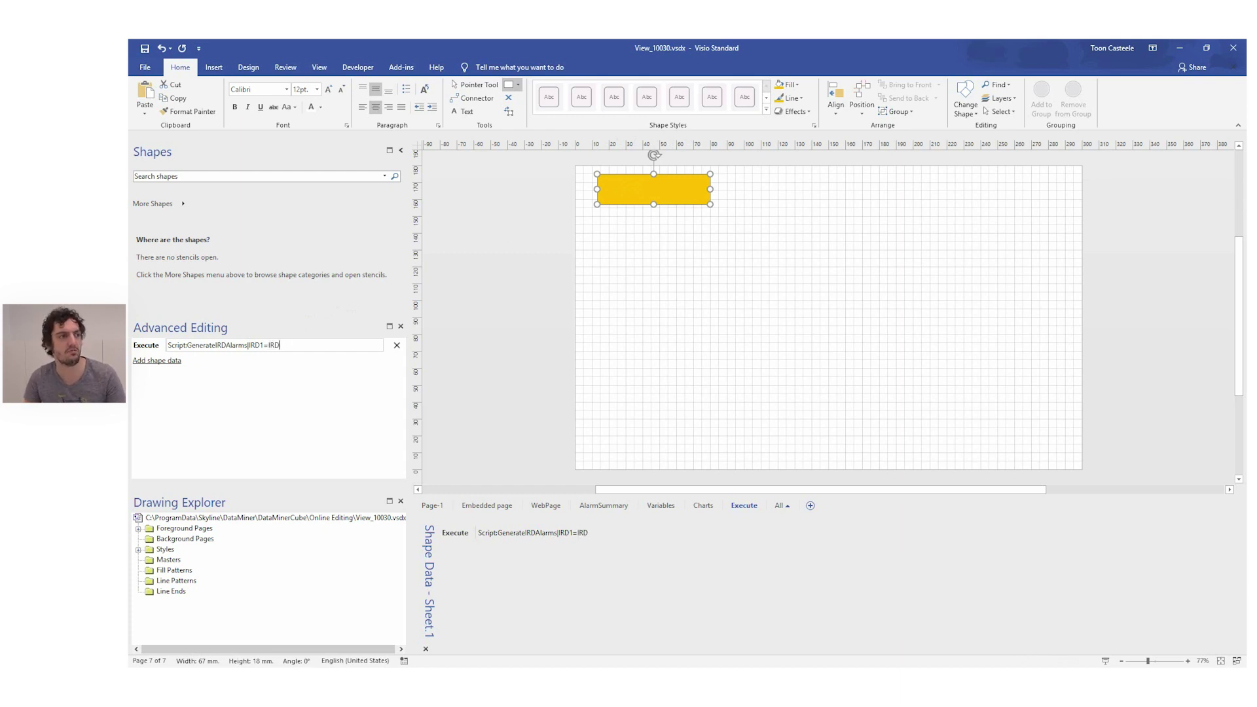
type(" 01")
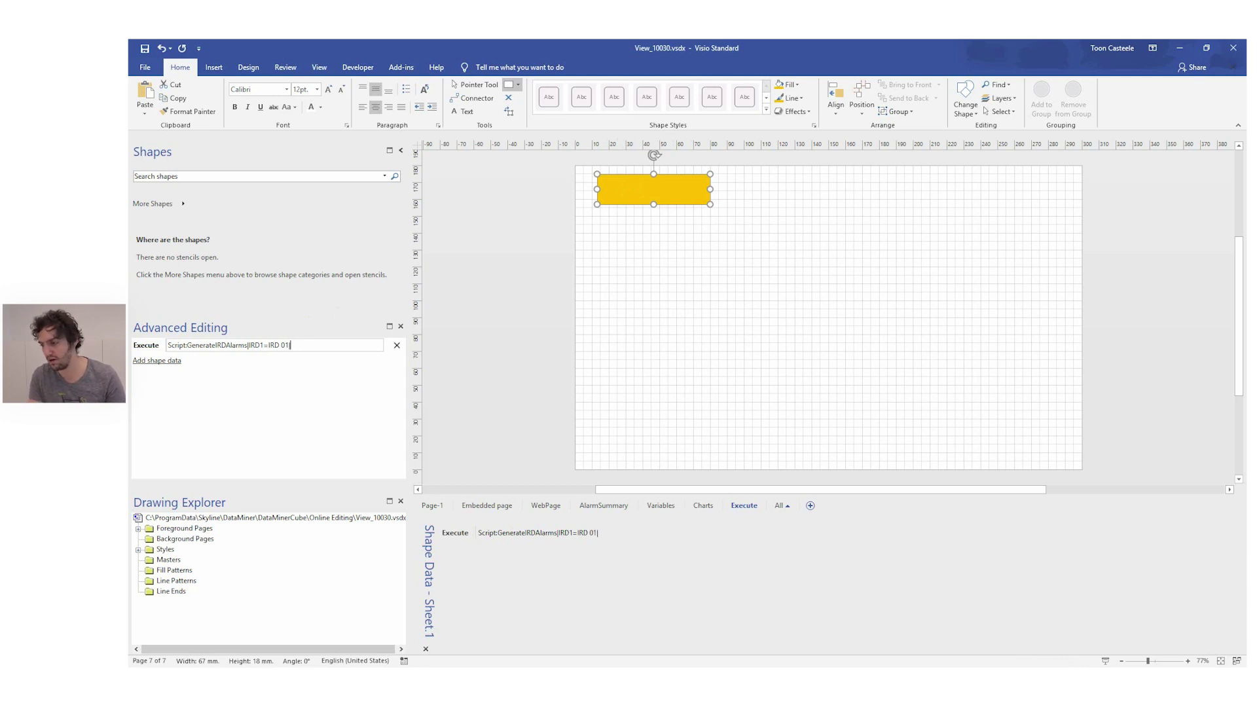
type(";IRD2")
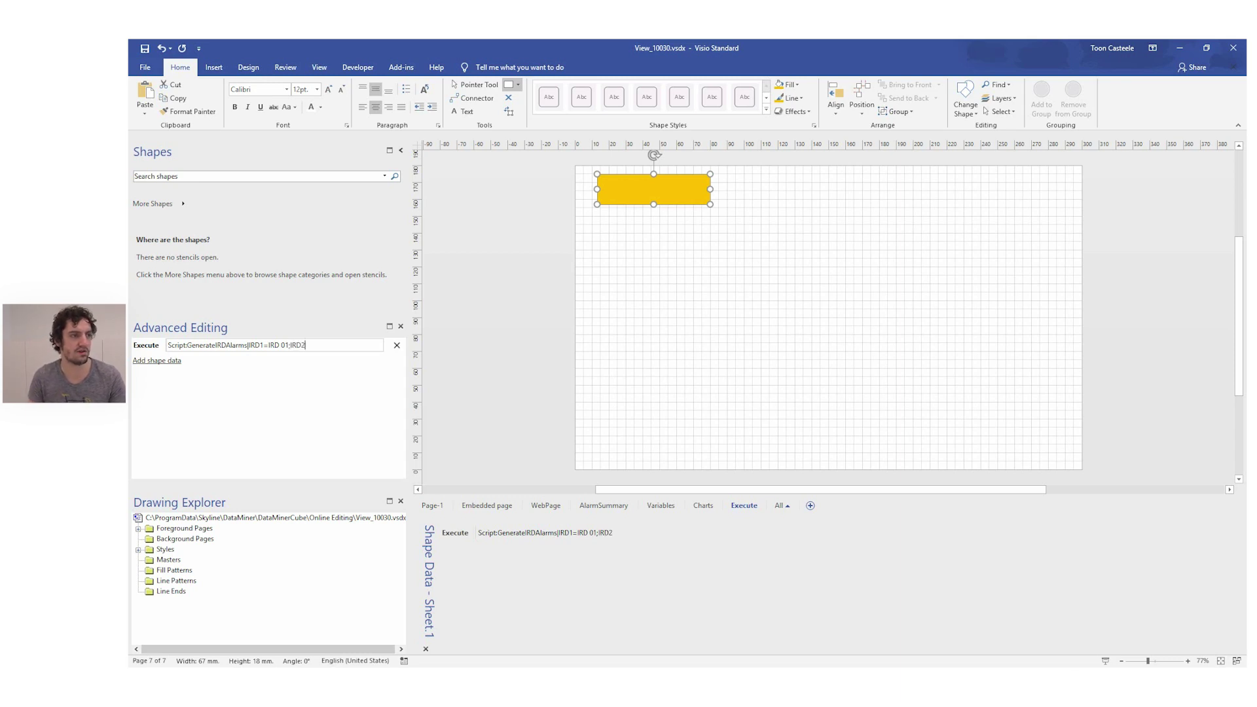
type("=IRD 02")
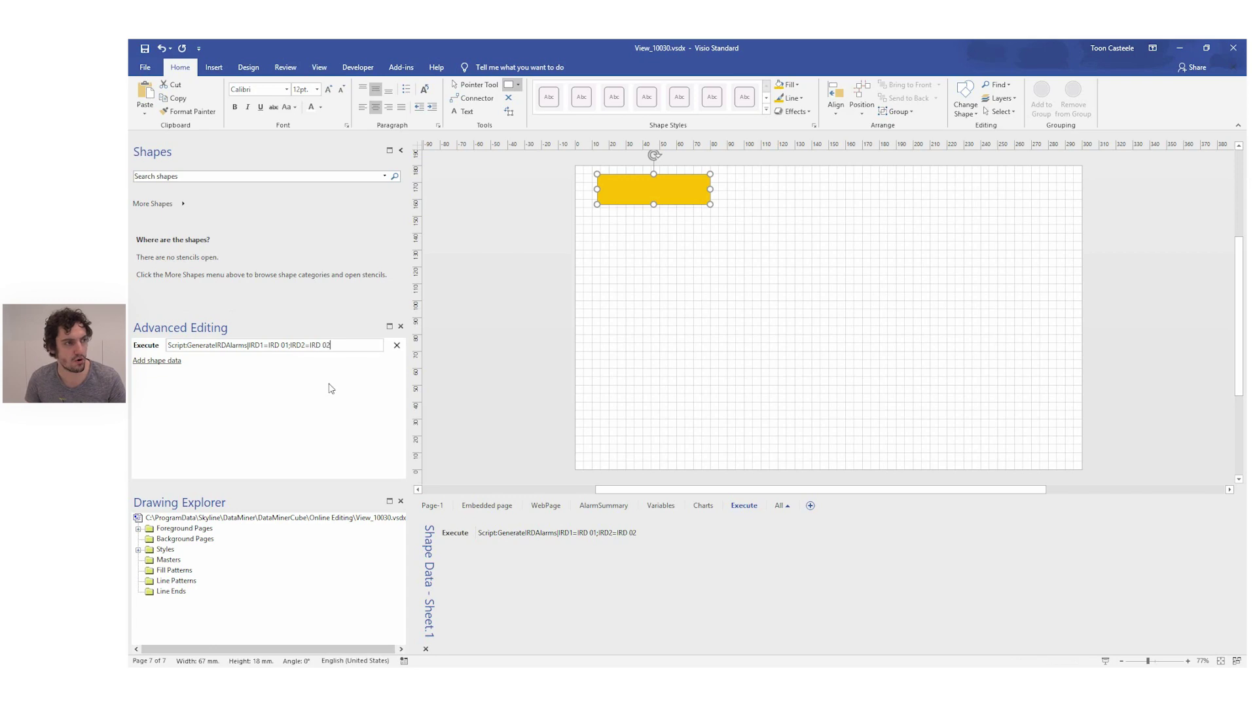
- Check the automation script format in ShapeTypes.pdf again, and append "|||" to the gold rectangle's Execute value in Visio
left_click(471, 356)
key("alt+Tab")
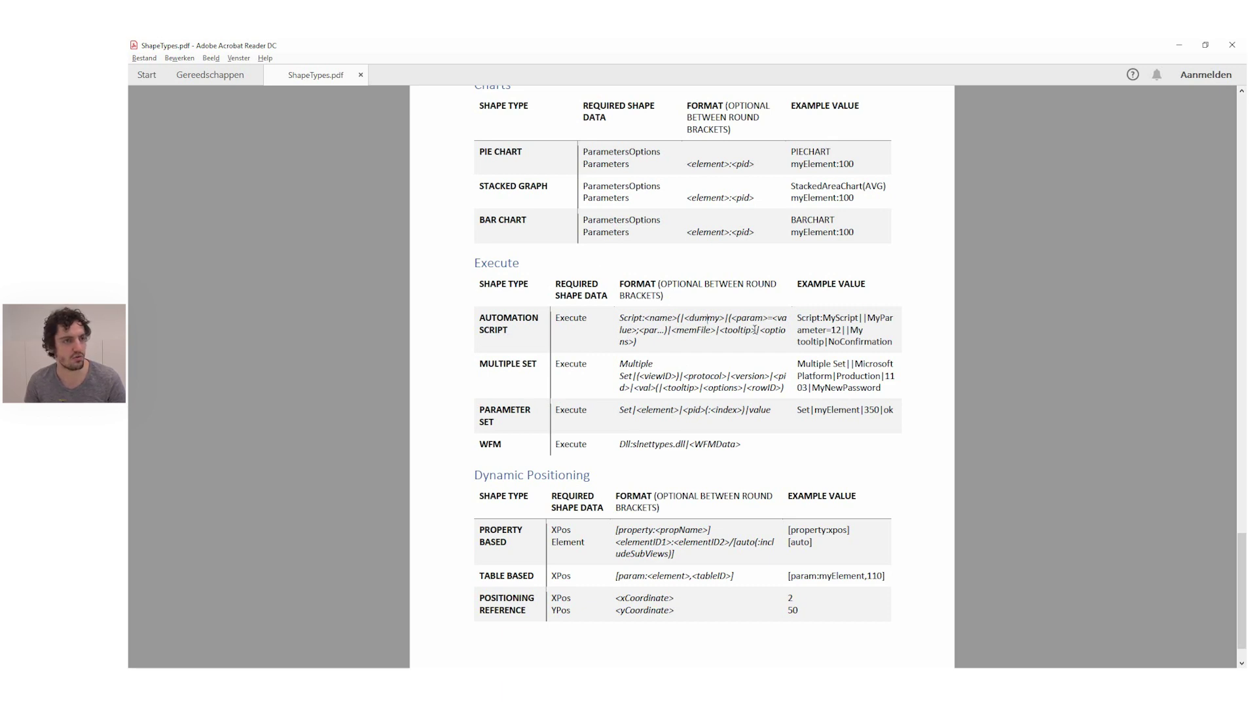
key("alt+Tab")
left_click(347, 342)
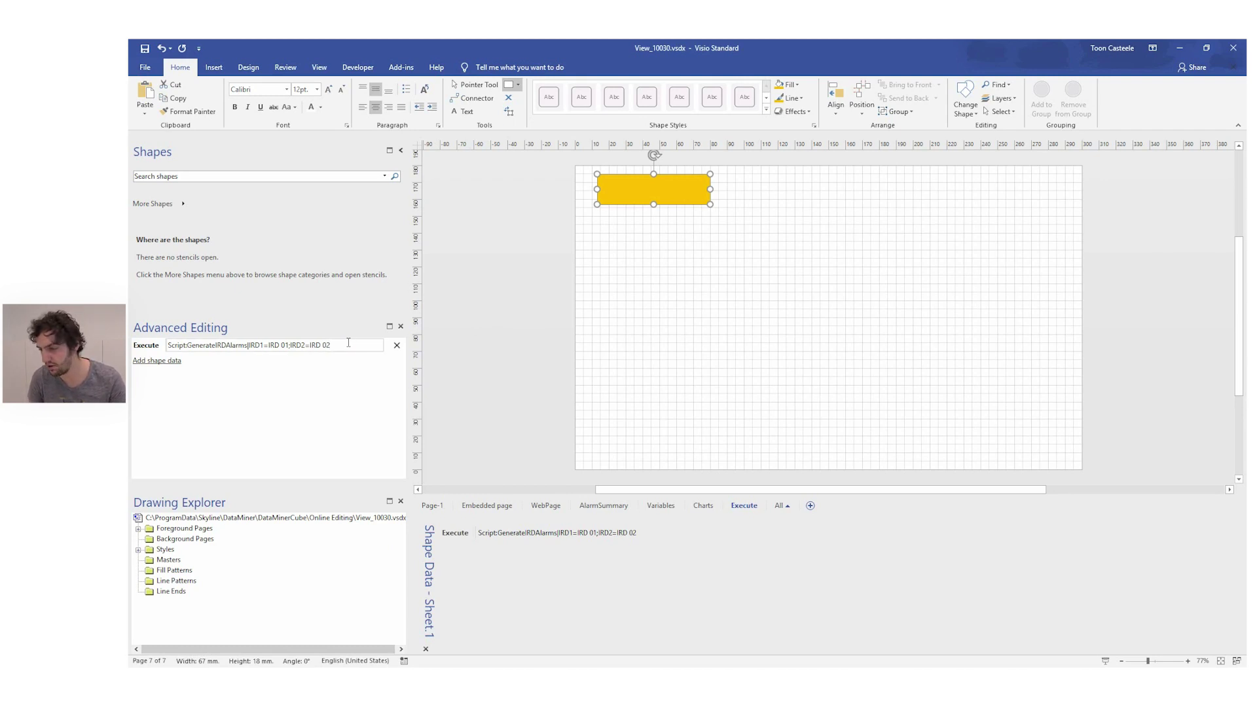
type("|")
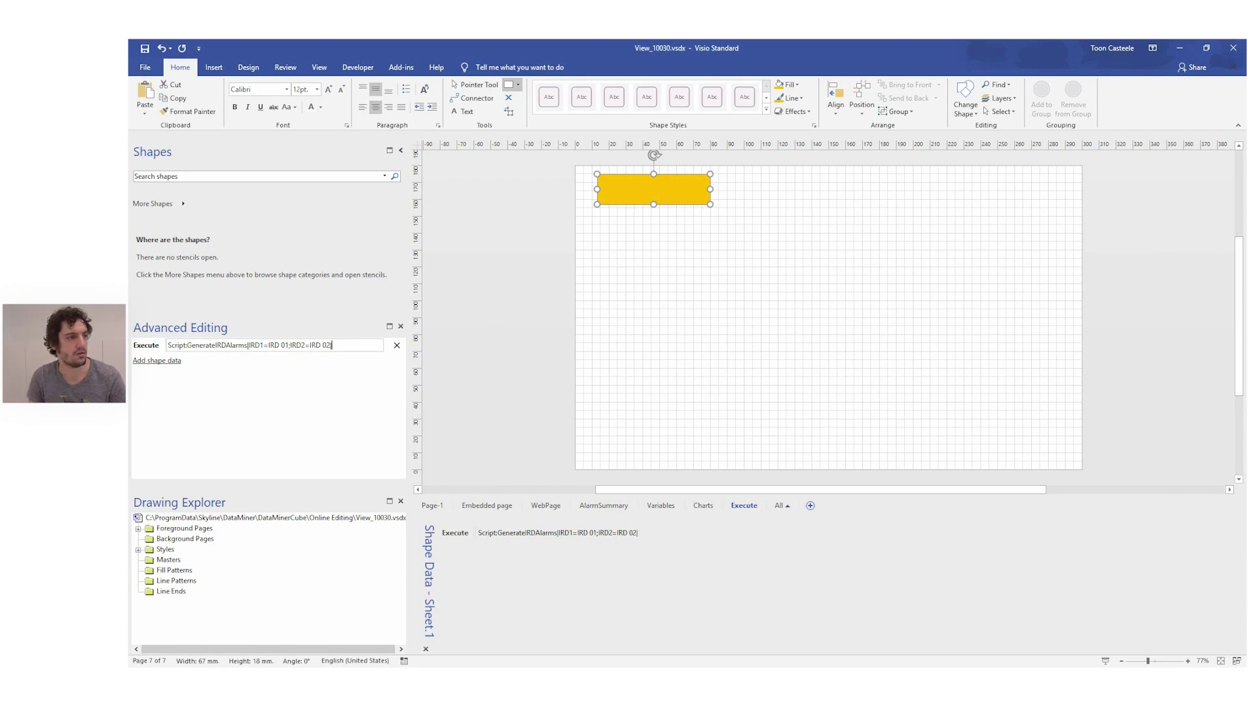
type("||")
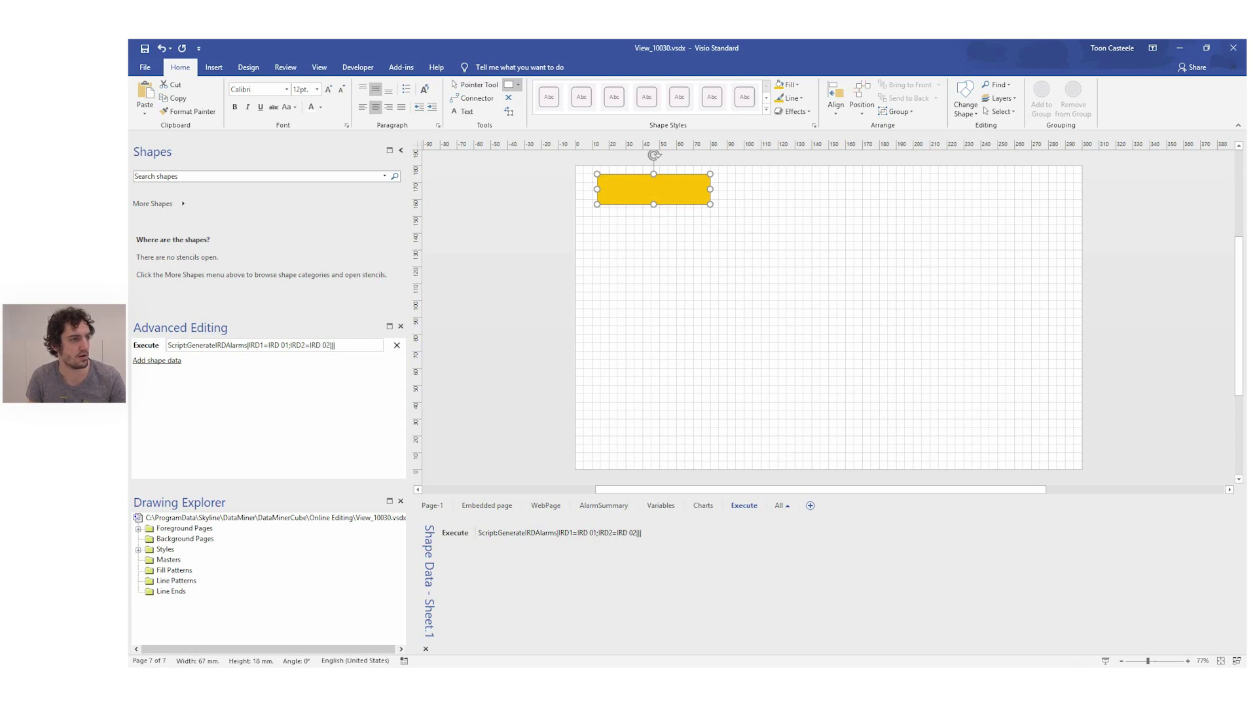
key("alt+Tab")
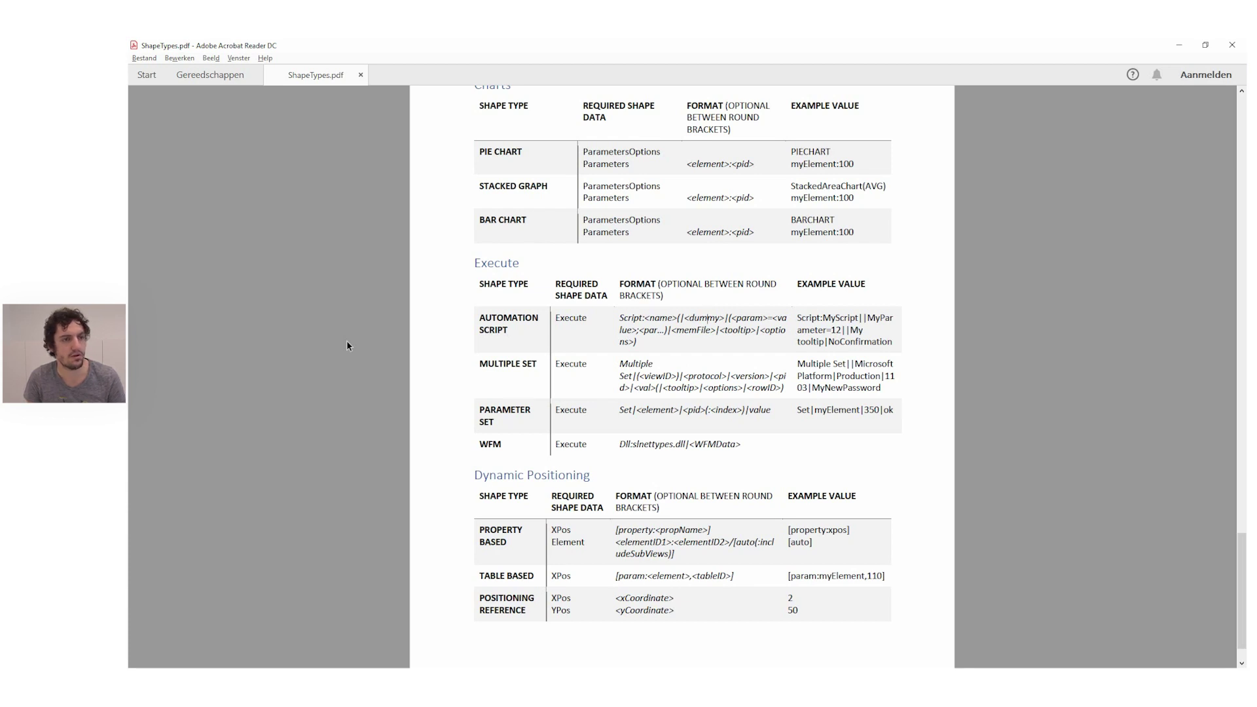
key("alt+Tab")
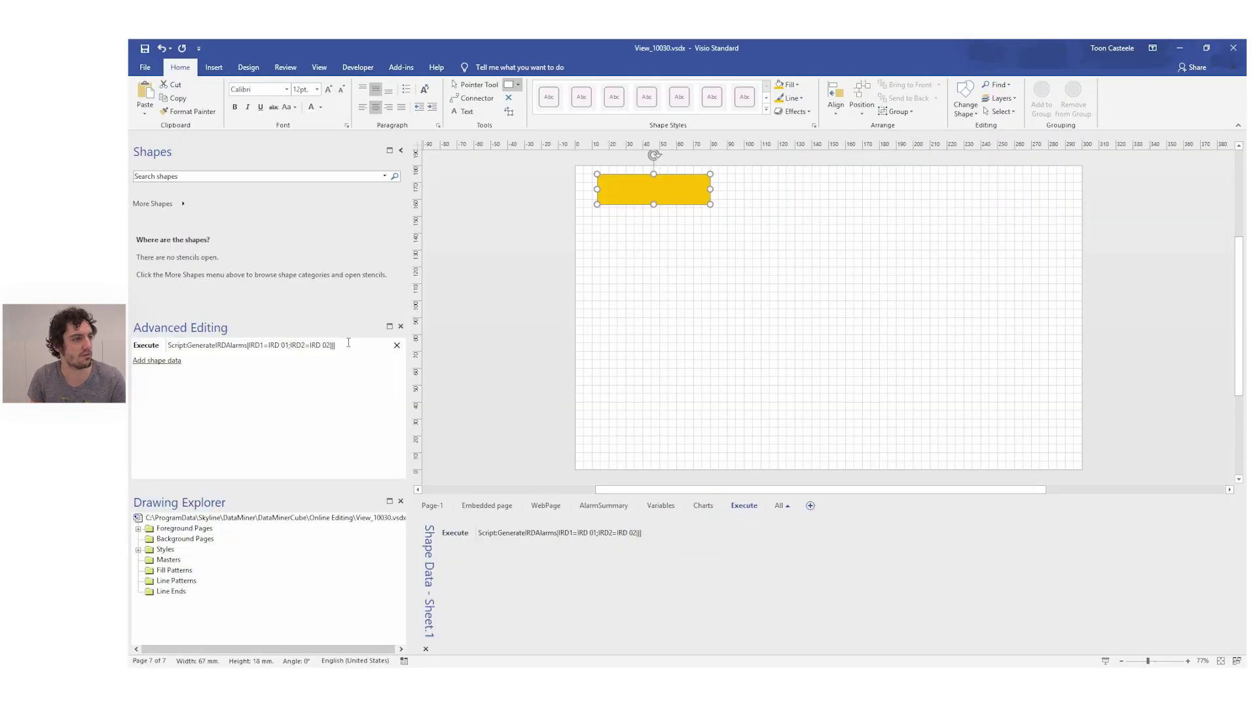
- Append "|Asynchronous,NoConfirmation" to the gold rectangle's Execute value, and deselect the shape with the Pointer Tool
key("ctrl+z")
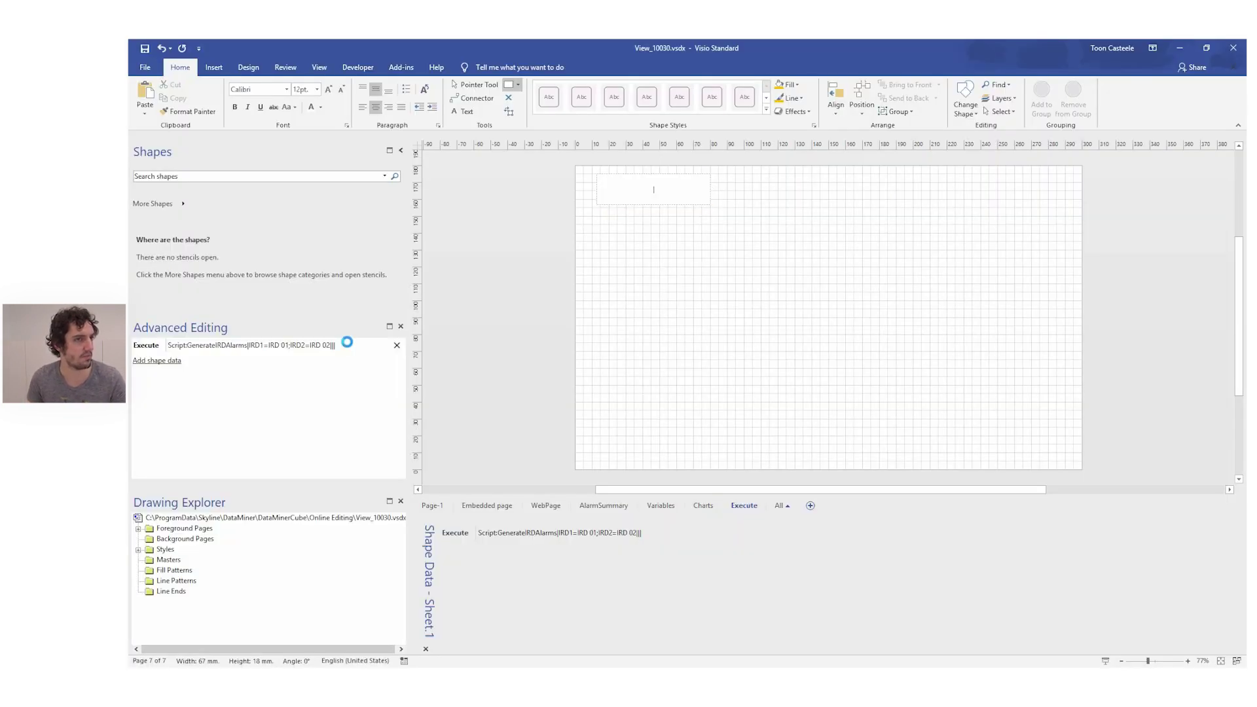
left_click(348, 343)
type("|")
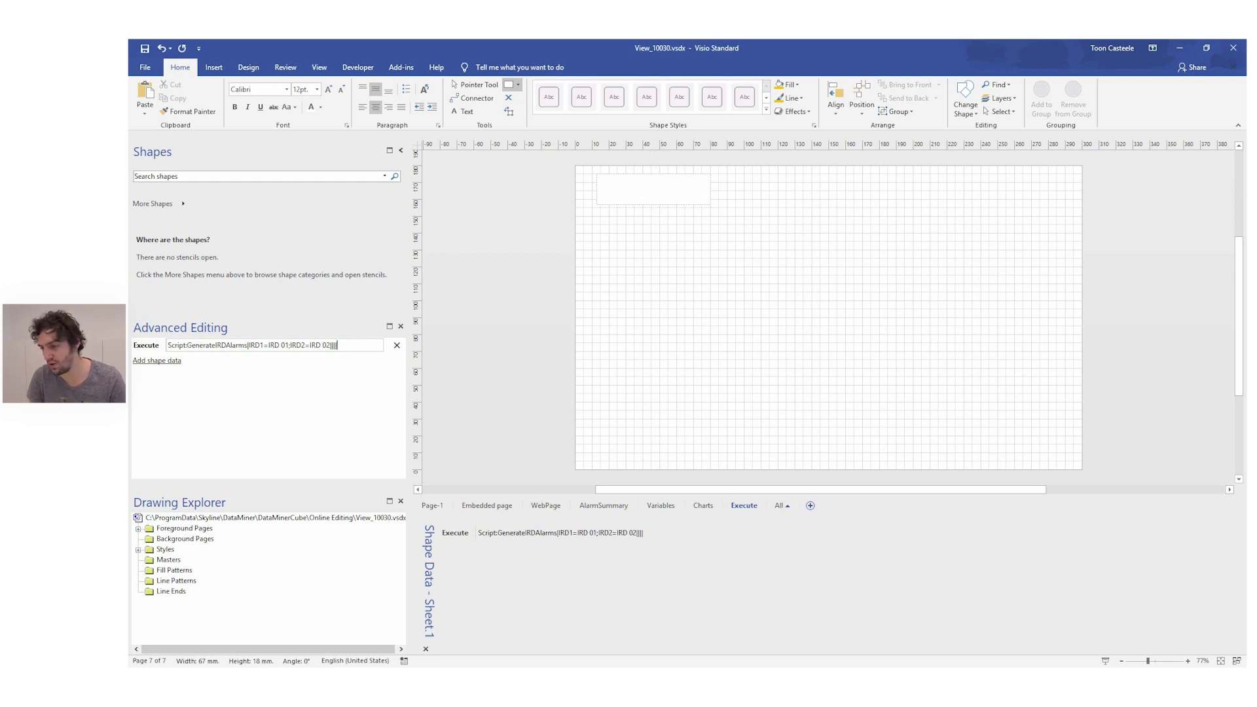
type("Asynchronous")
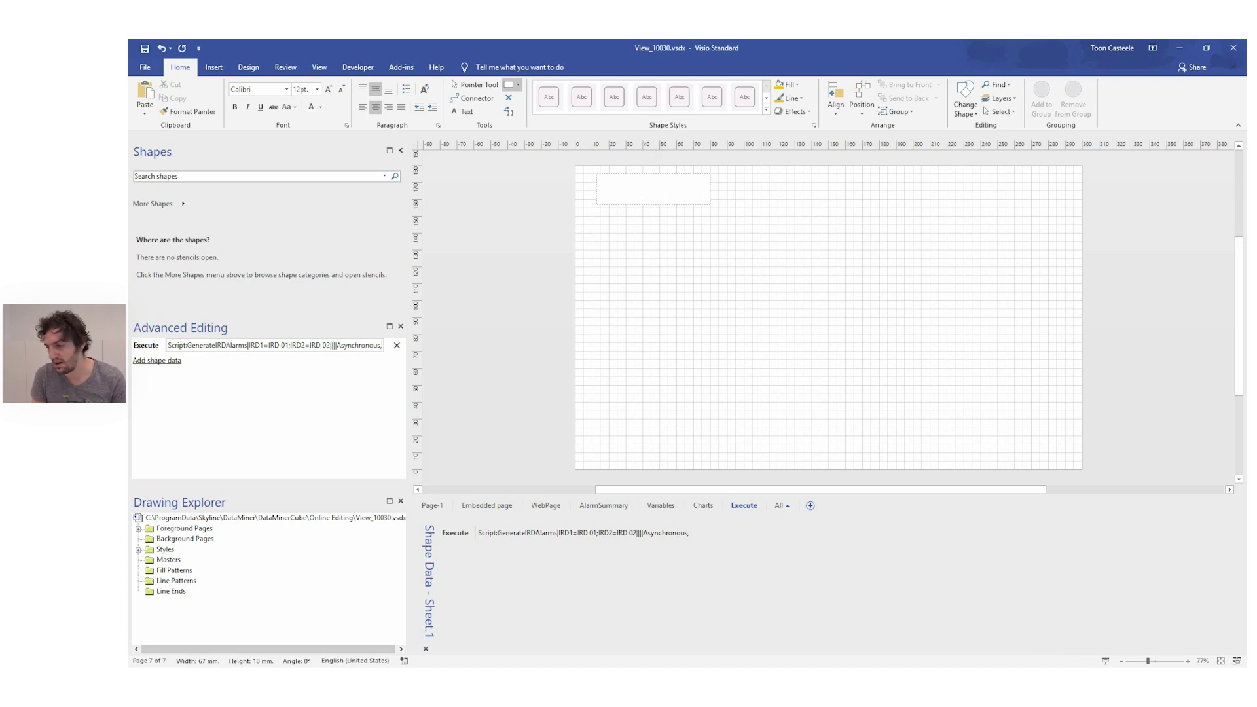
type(",NoConfir")
type("mat")
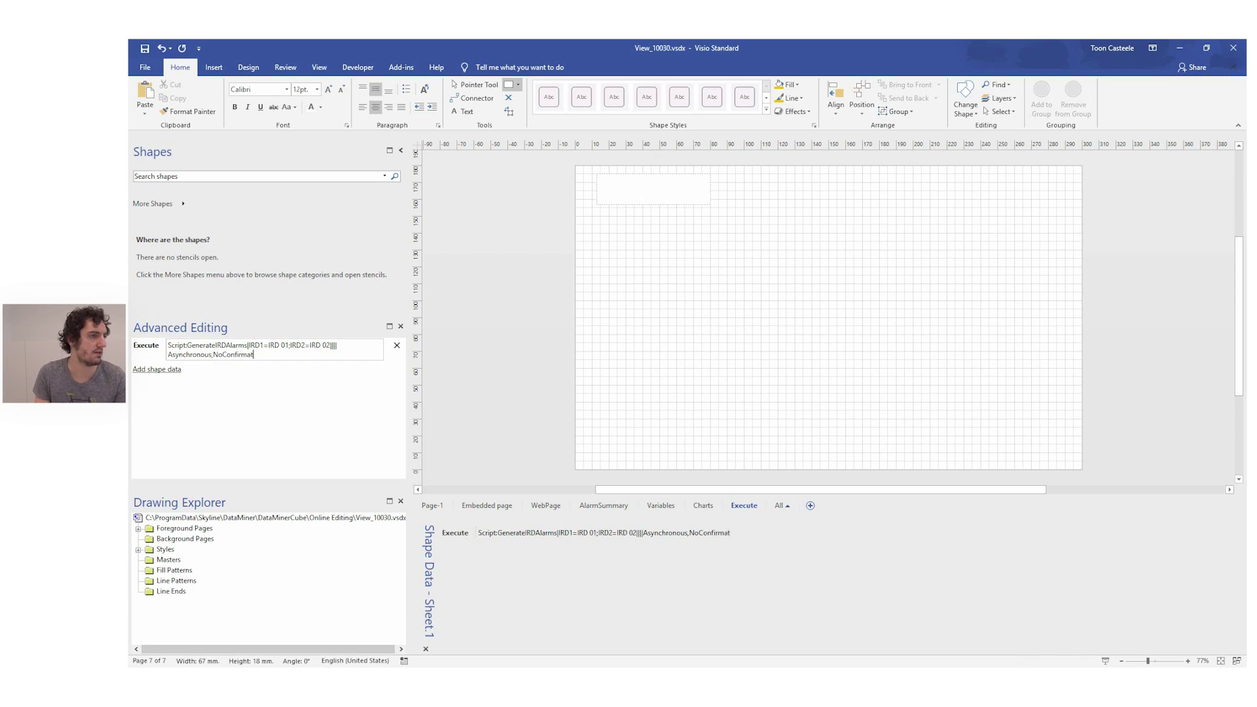
type("ion")
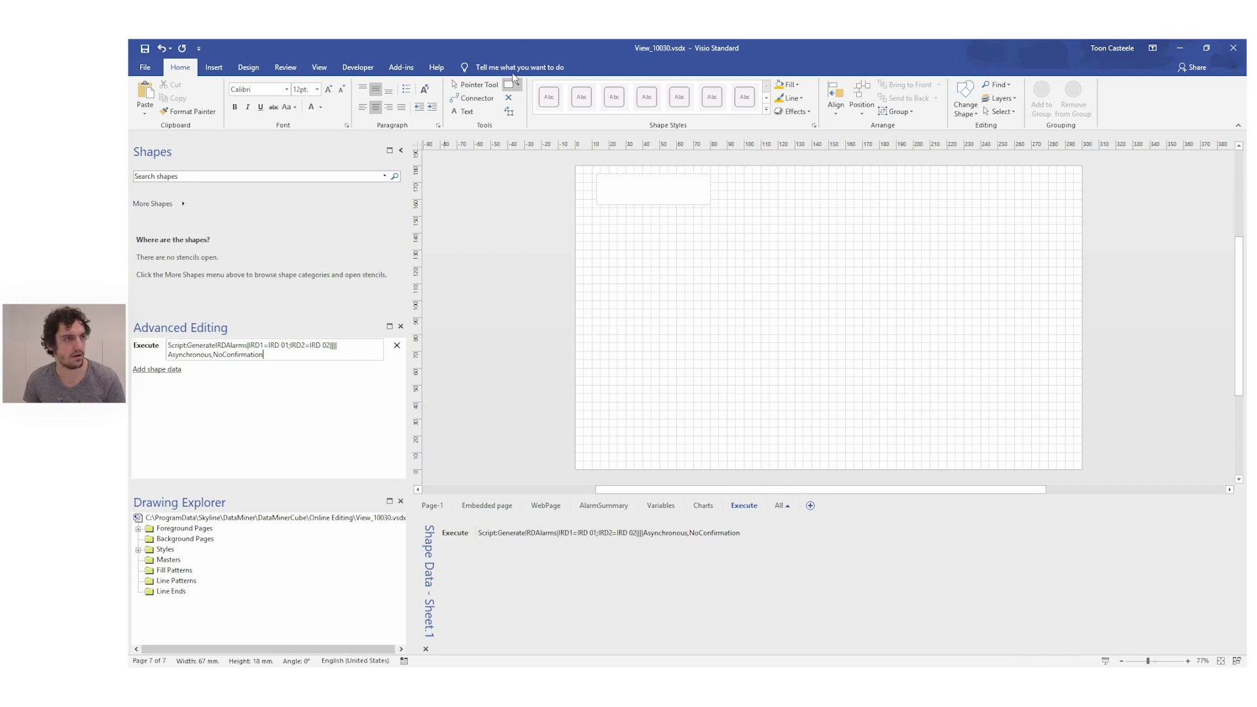
left_click(477, 84)
left_click(559, 359)
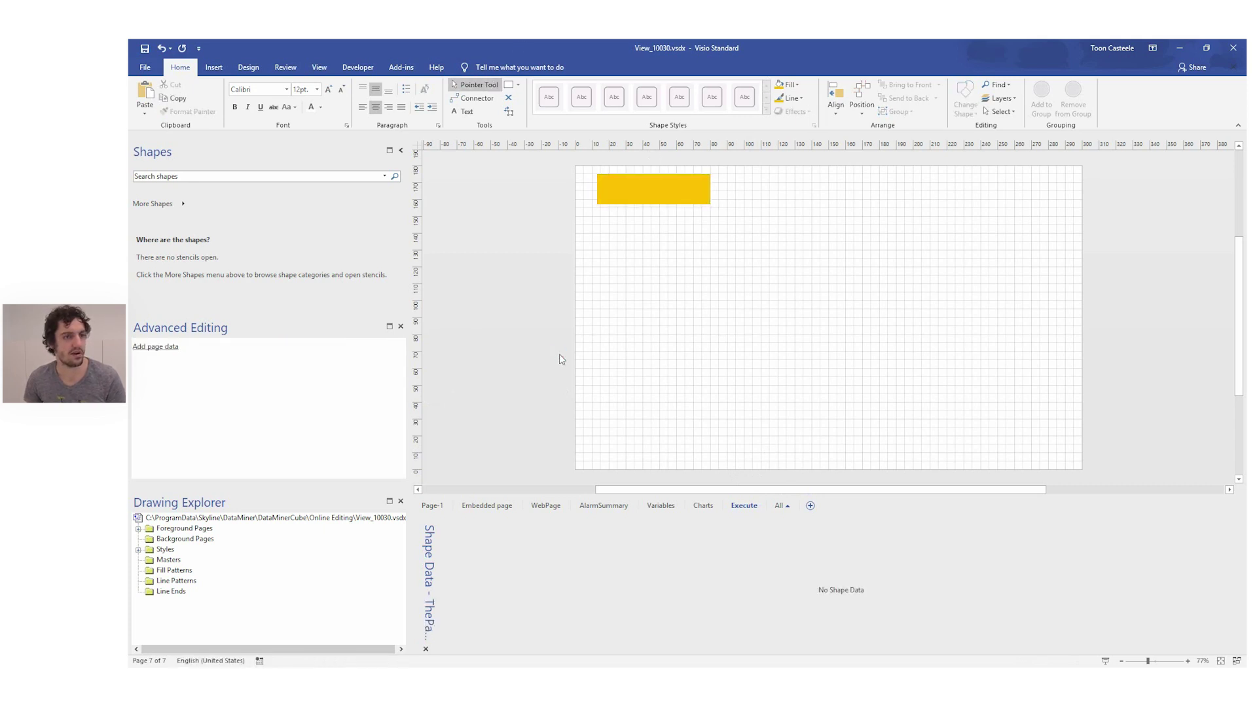
- Switch to DataMiner and run the gold shape's script on the VisioTraining Execute page with the information events displayed
key("alt+Tab")
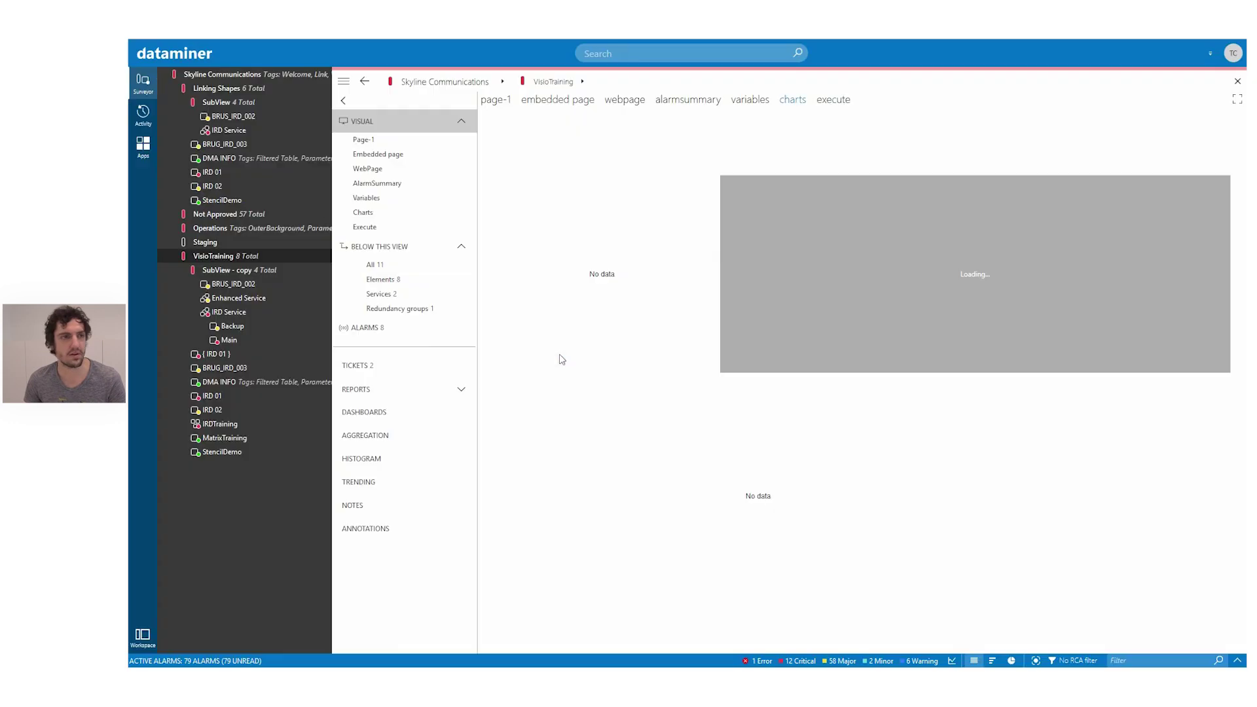
left_click(831, 102)
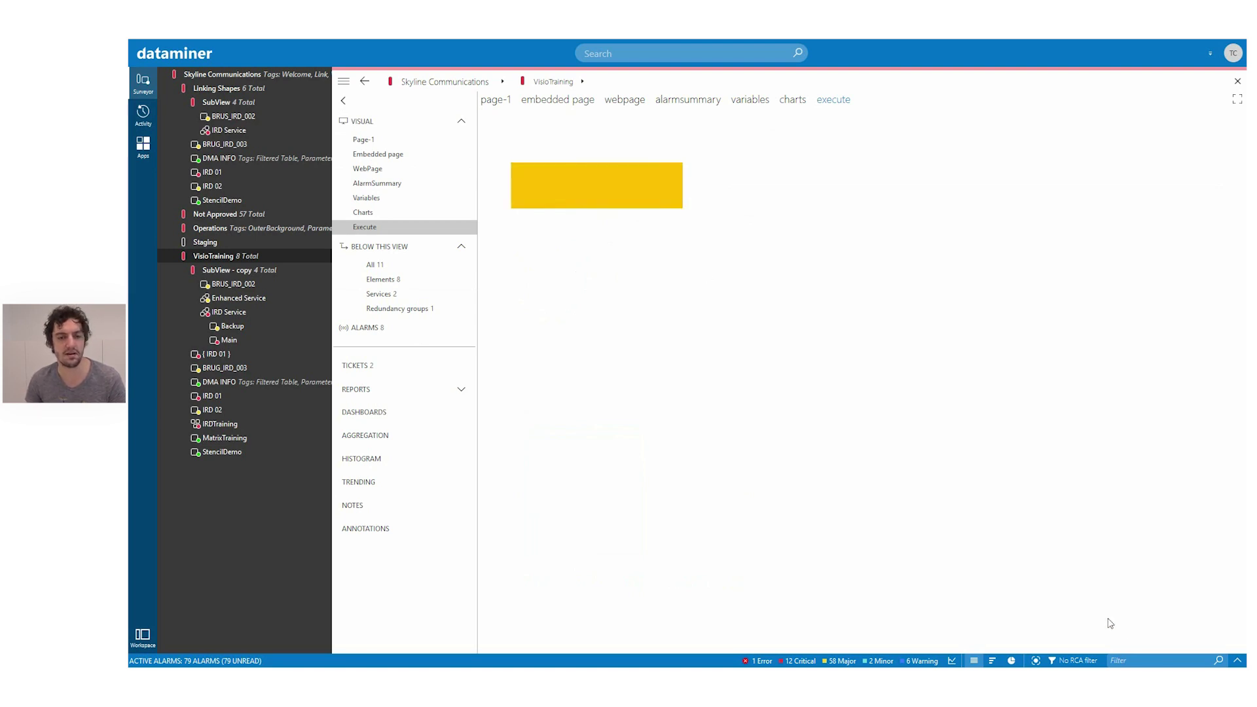
left_click(1237, 660)
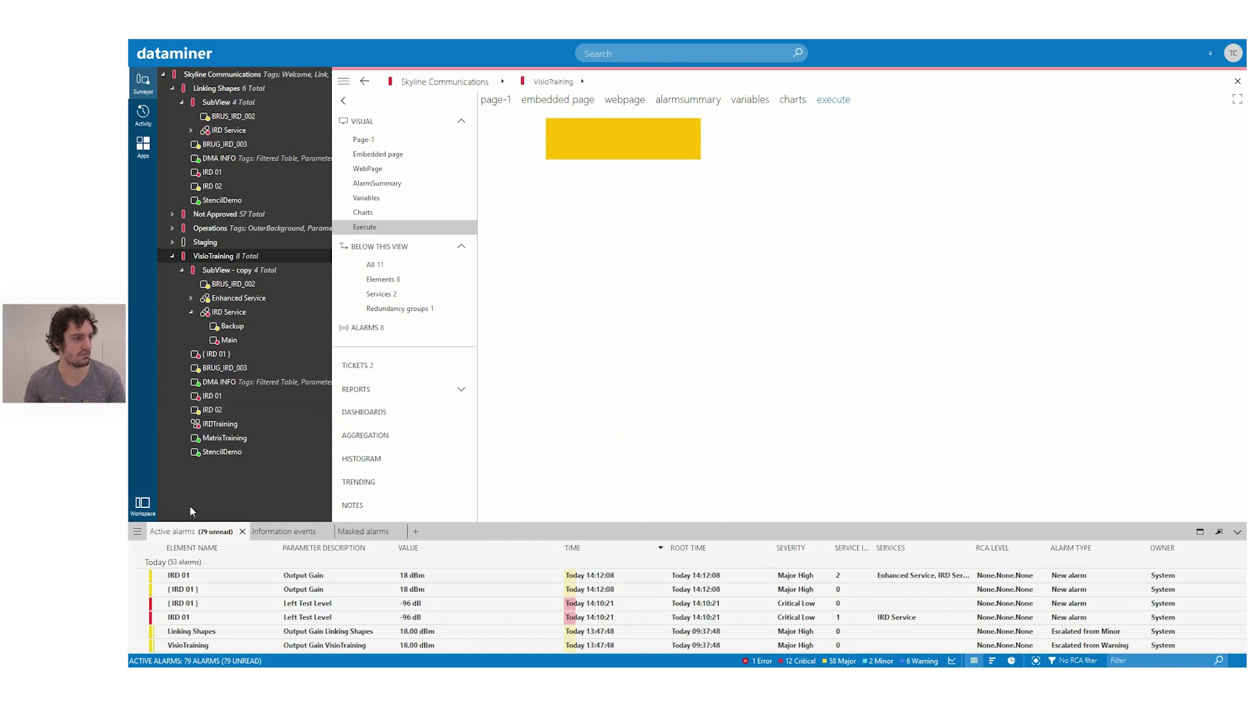
left_click(282, 531)
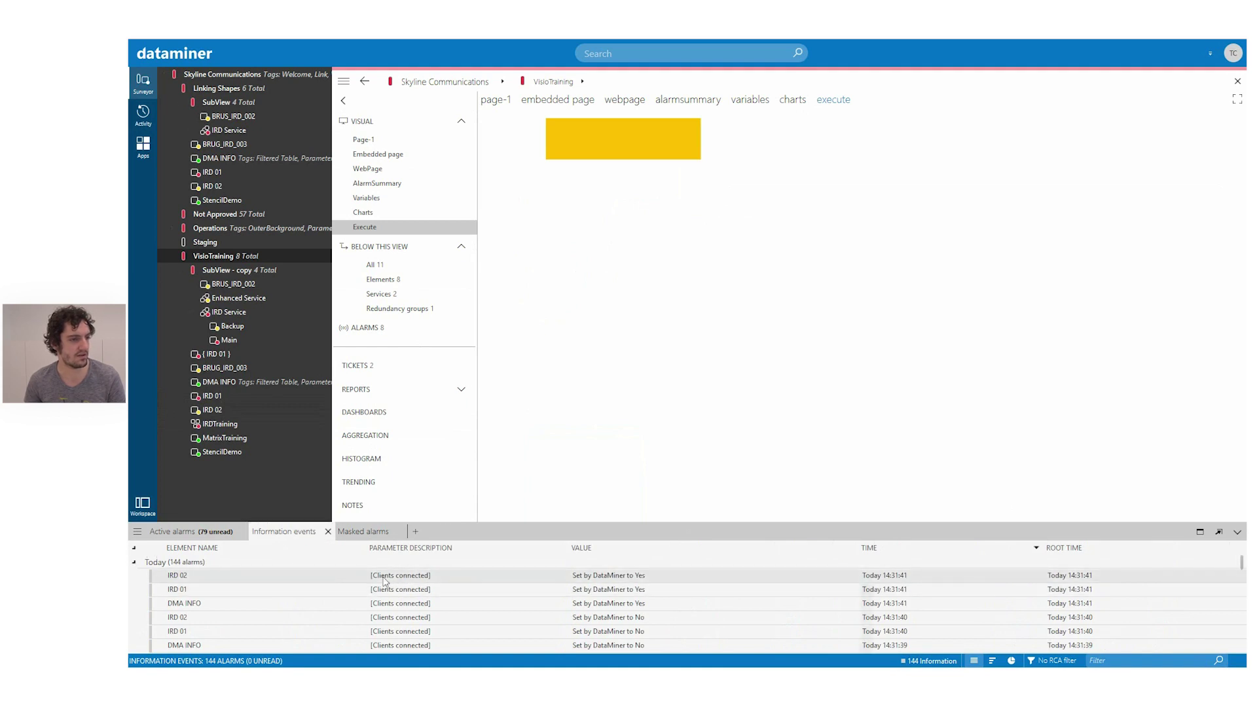
left_click(623, 145)
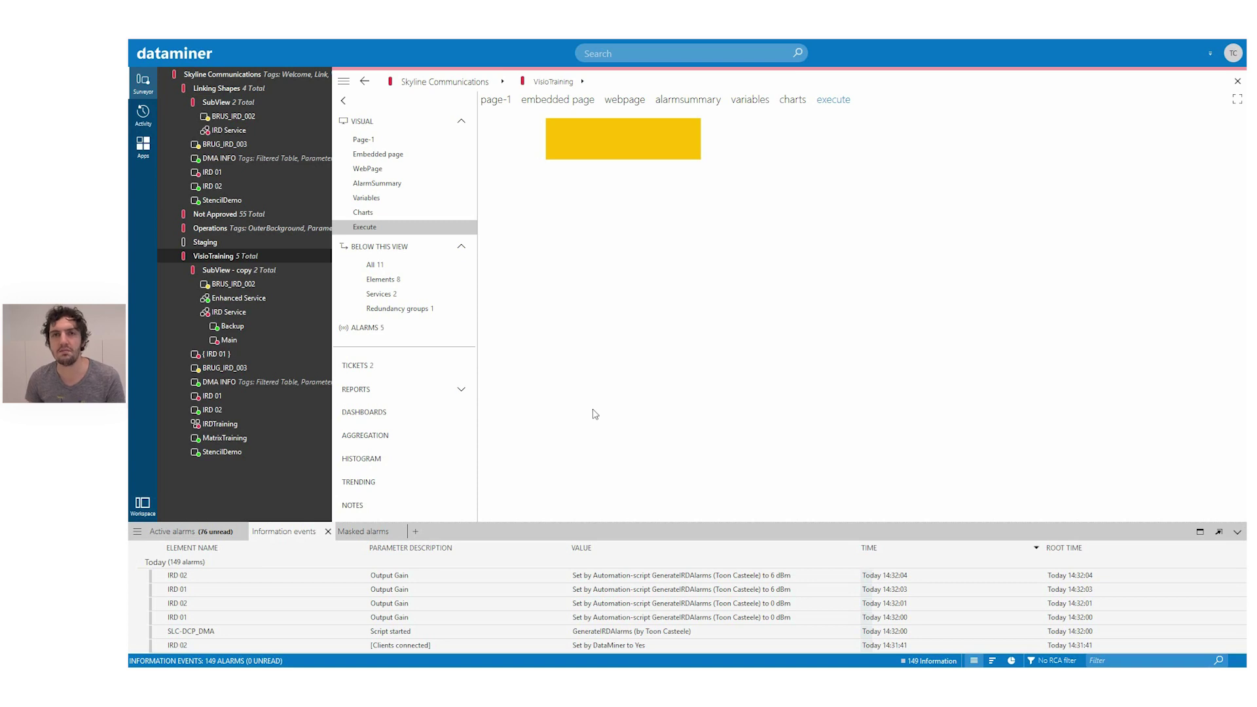
- Consult the Execute formats in ShapeTypes.pdf, and duplicate the gold rectangle directly below the original in Visio
key("alt+Tab")
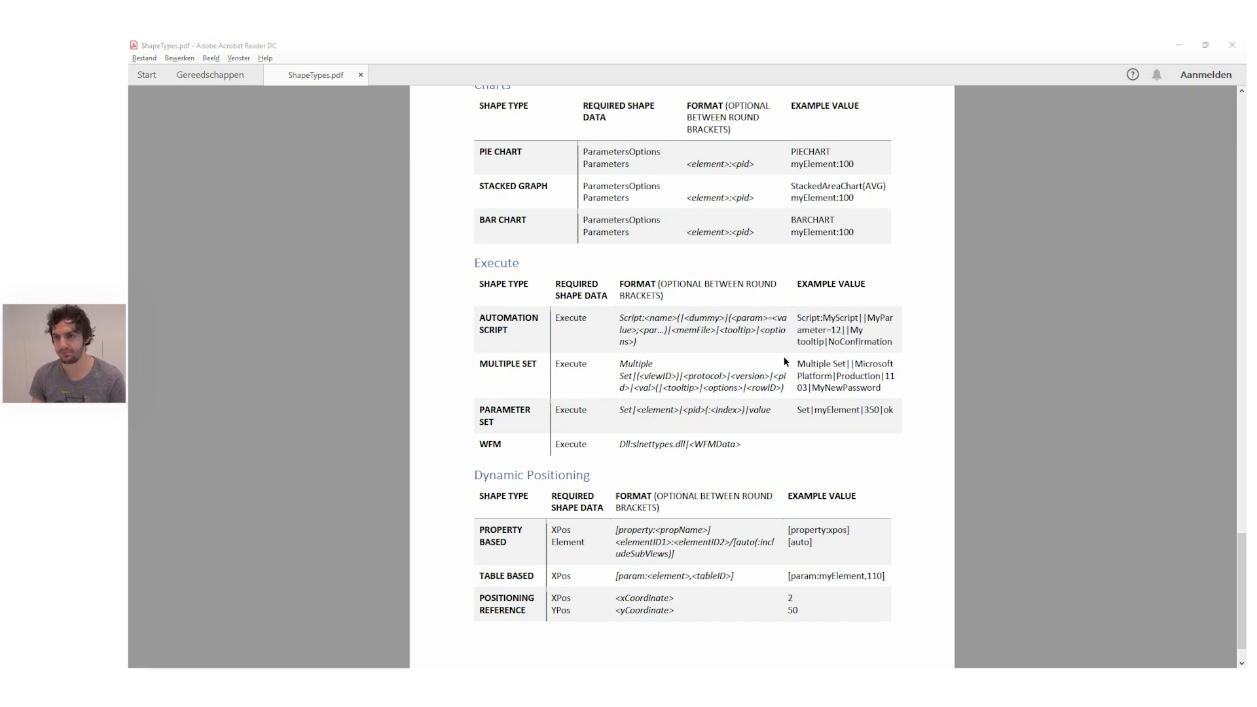
key("alt+Tab")
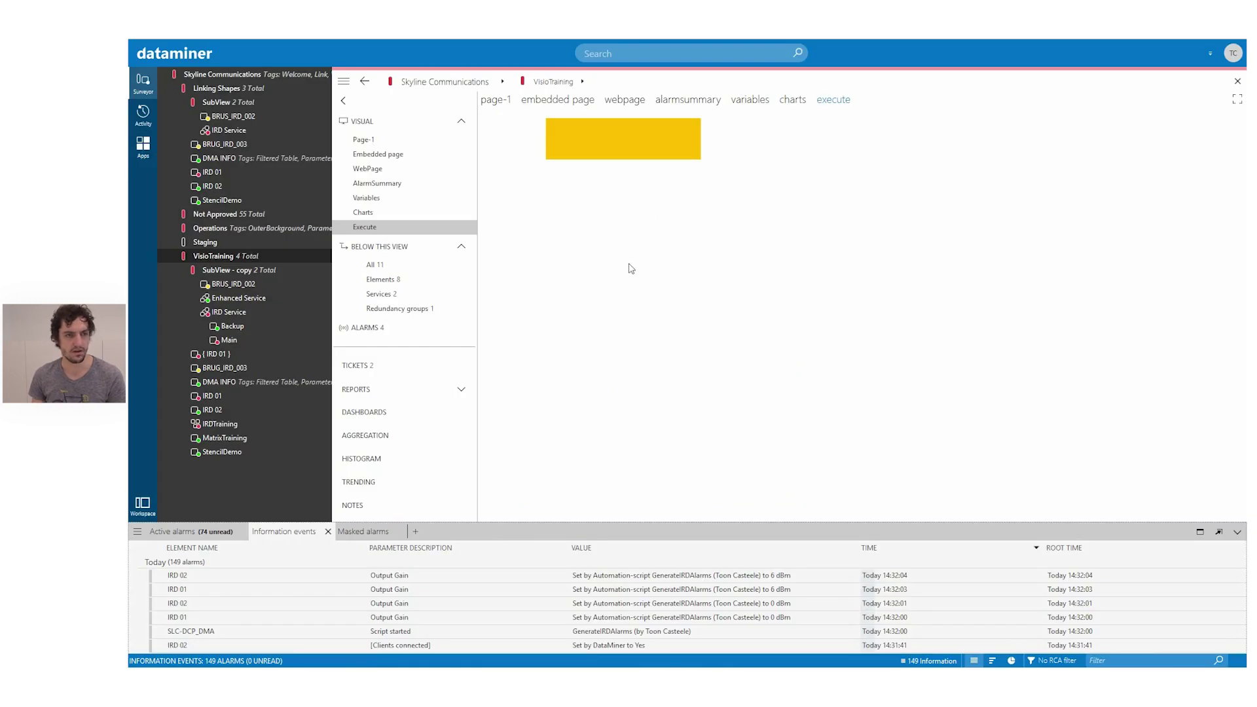
key("alt+Tab")
left_click(644, 190)
left_click_drag(645, 190, 650, 233)
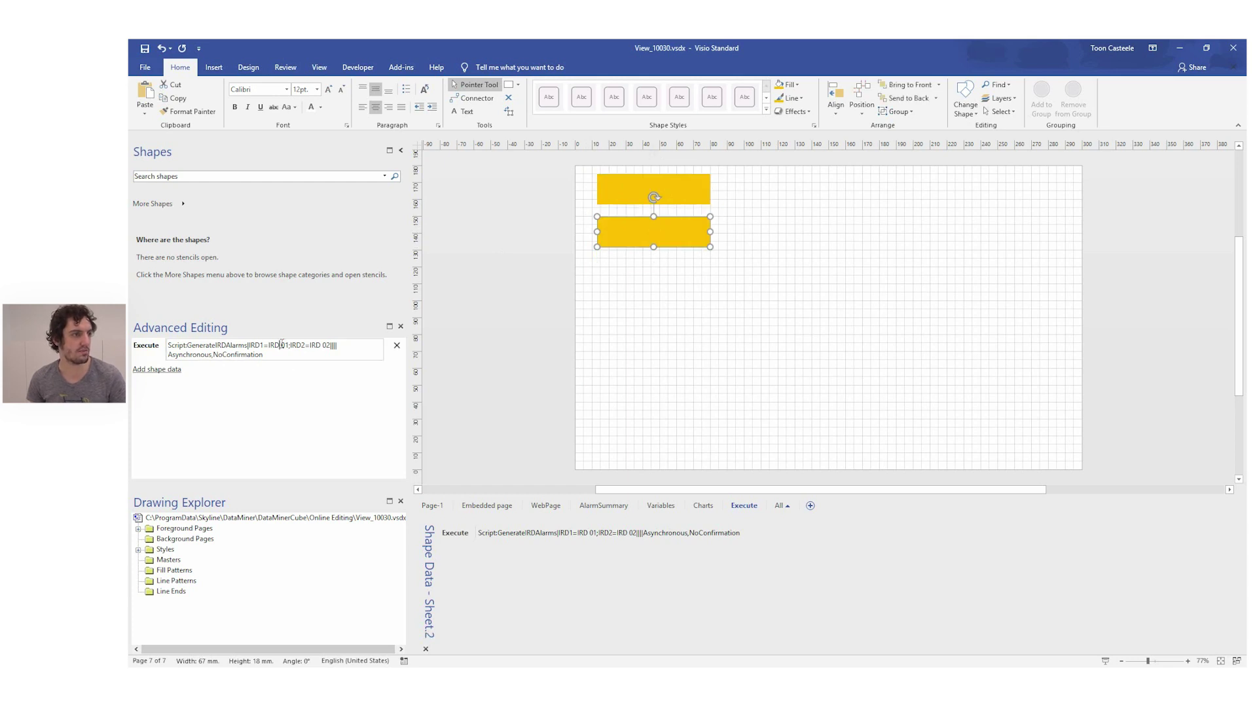
- Replace the lower rectangle's Execute value with "Set|IRD 01|216|15" and deselect the shape
left_click(136, 343)
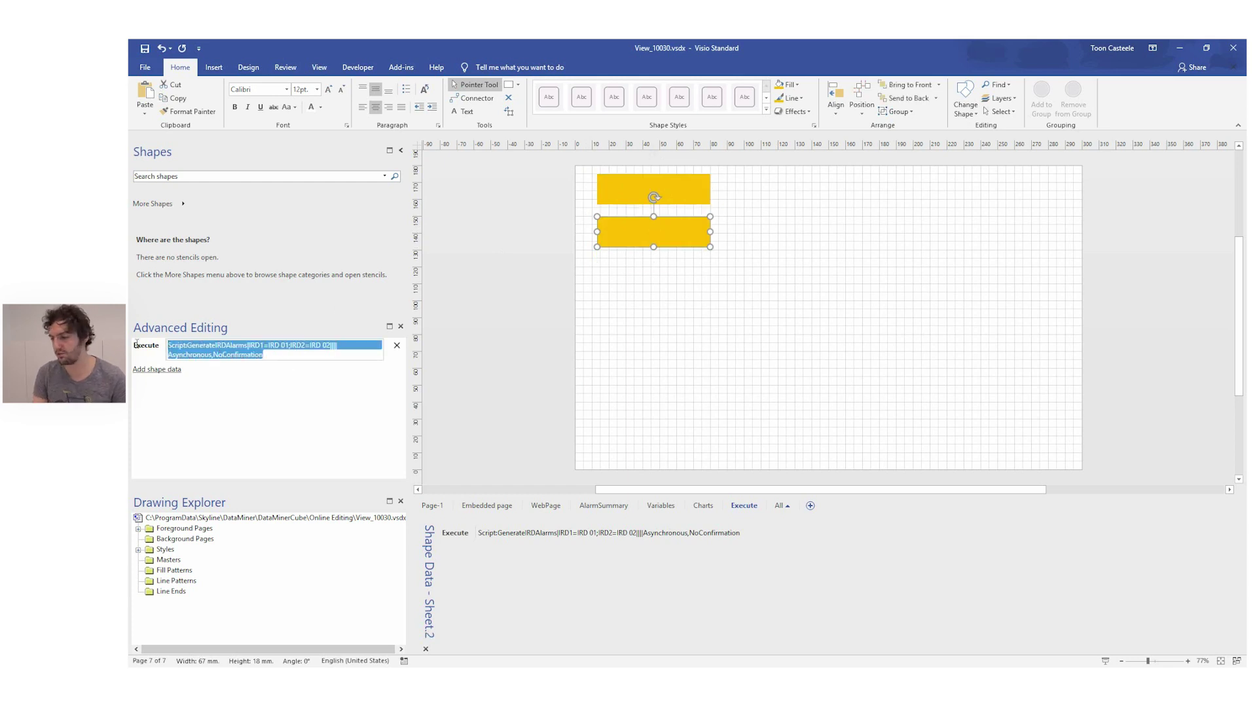
type("Set")
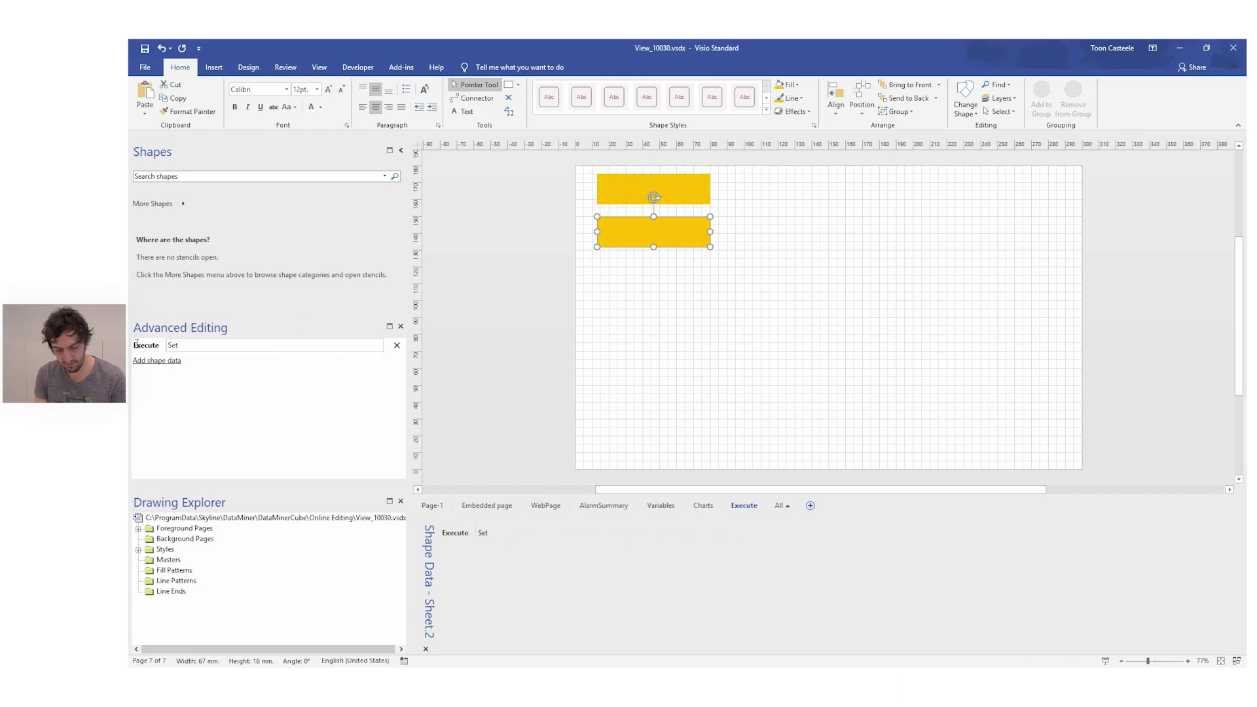
type("|IRD 01|")
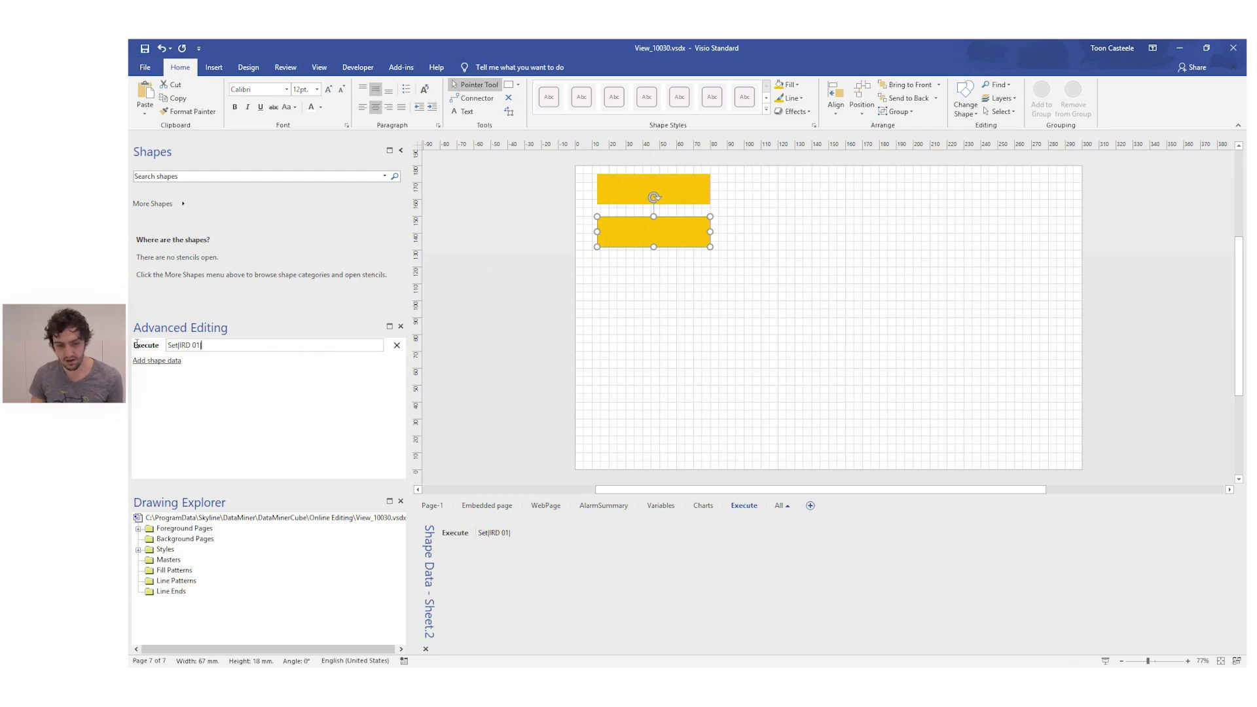
type("216|")
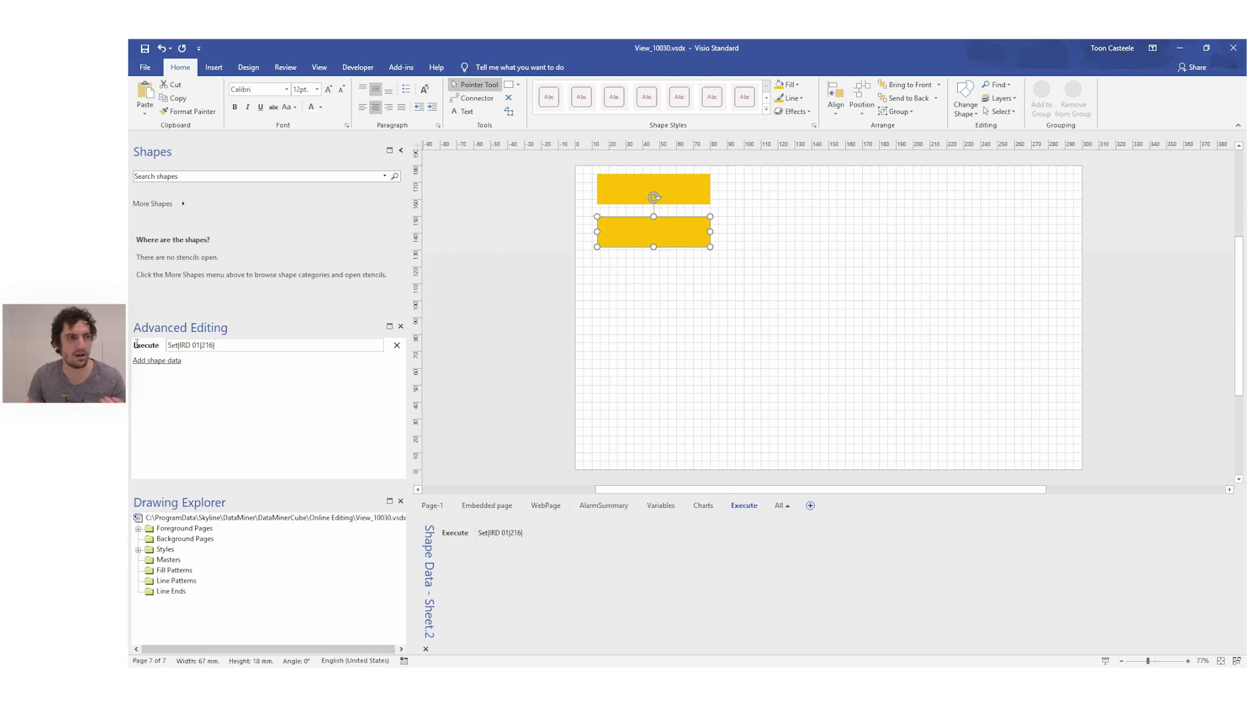
type("15")
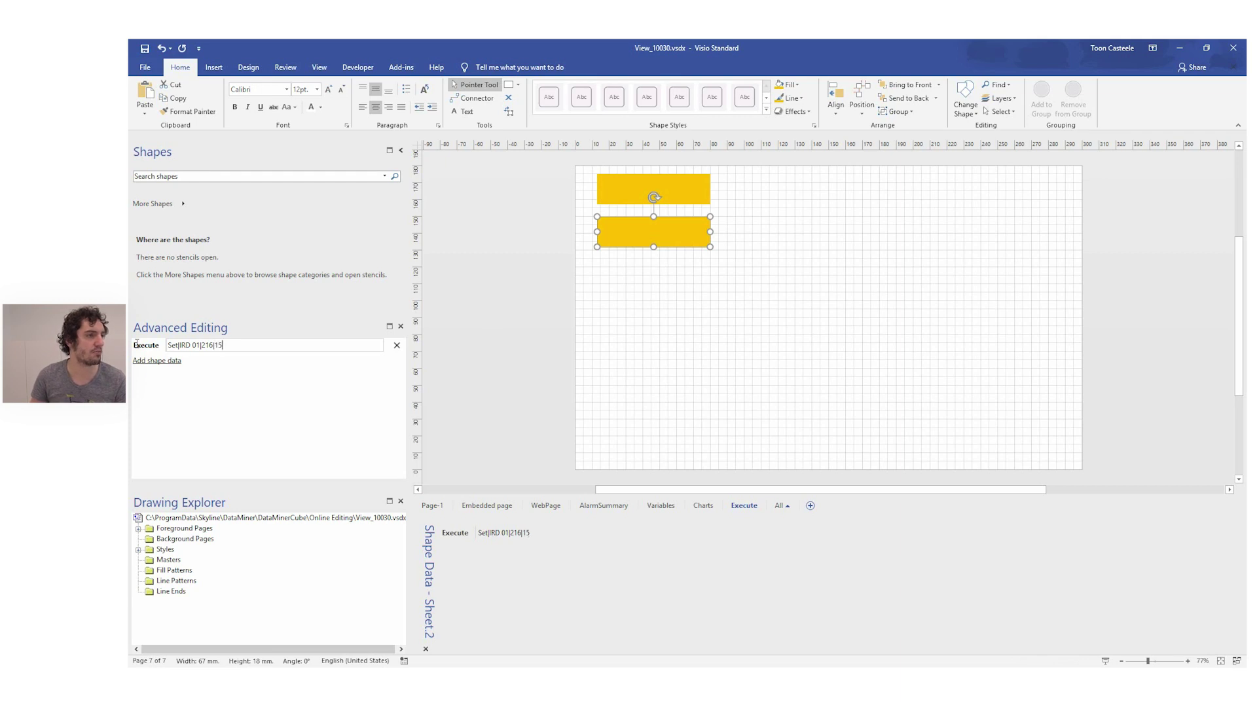
left_click(504, 296)
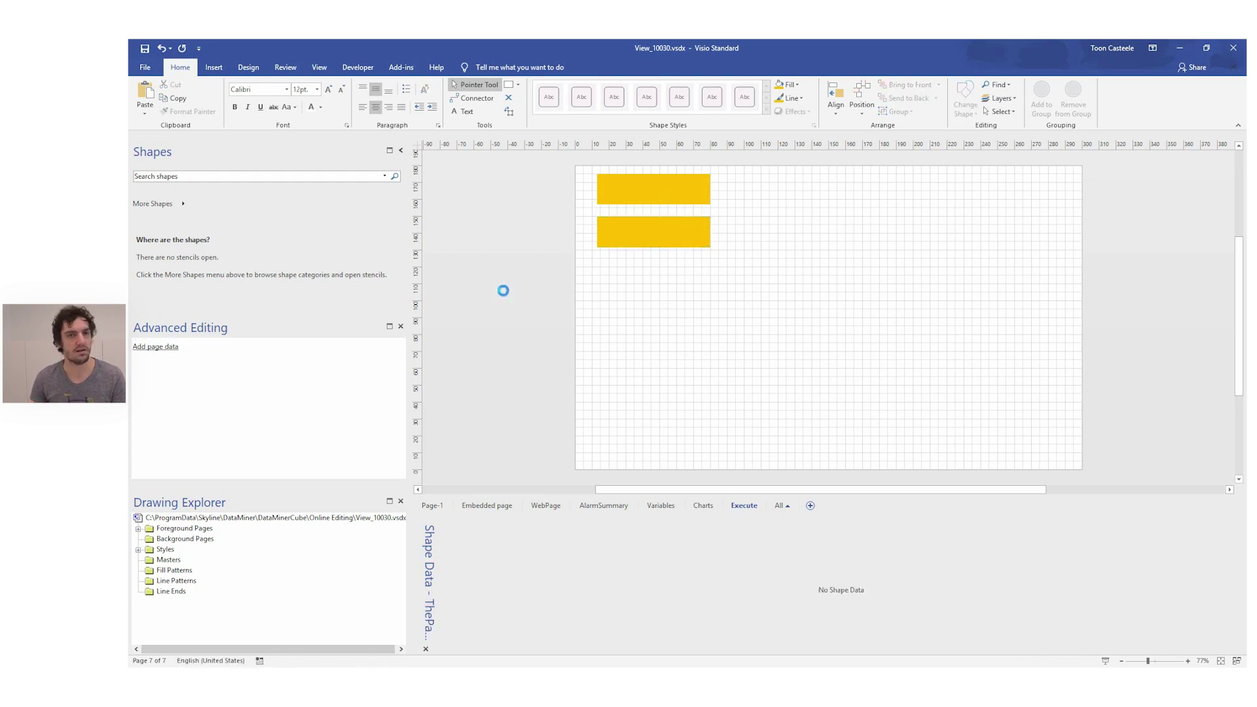
- Switch to DataMiner and change the layout to one that shows open cards as tabs
key("alt+Tab")
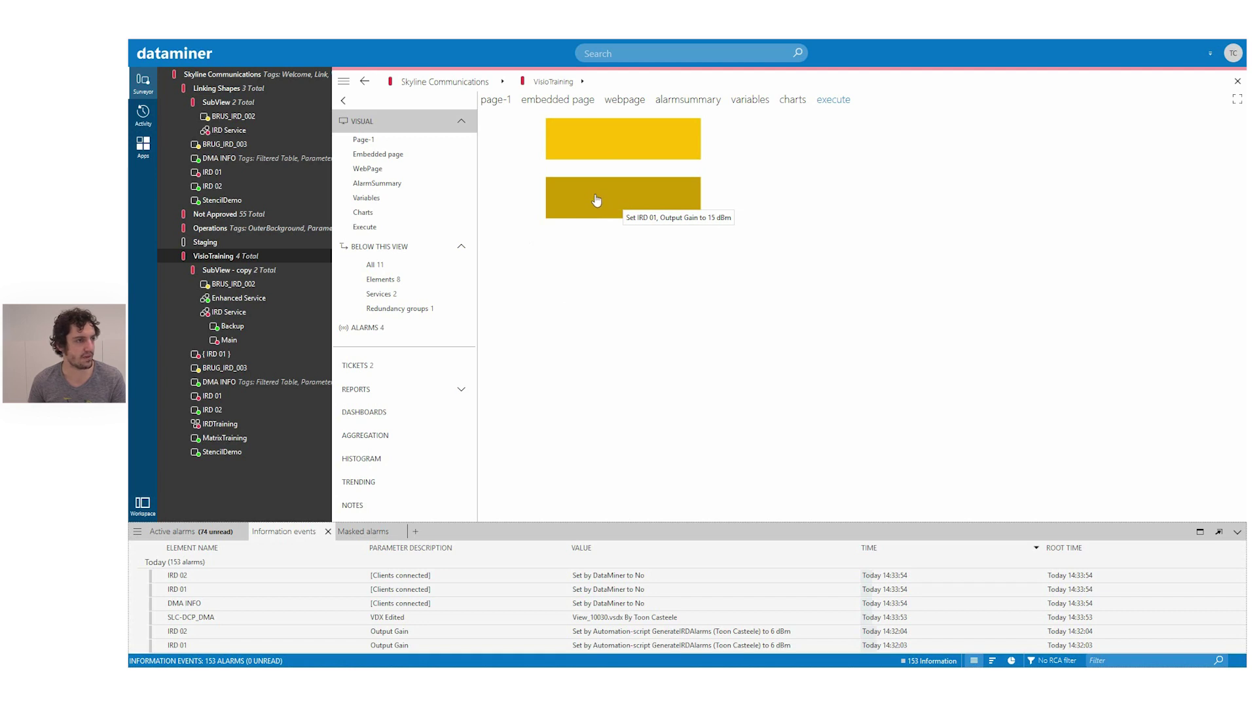
right_click(221, 392)
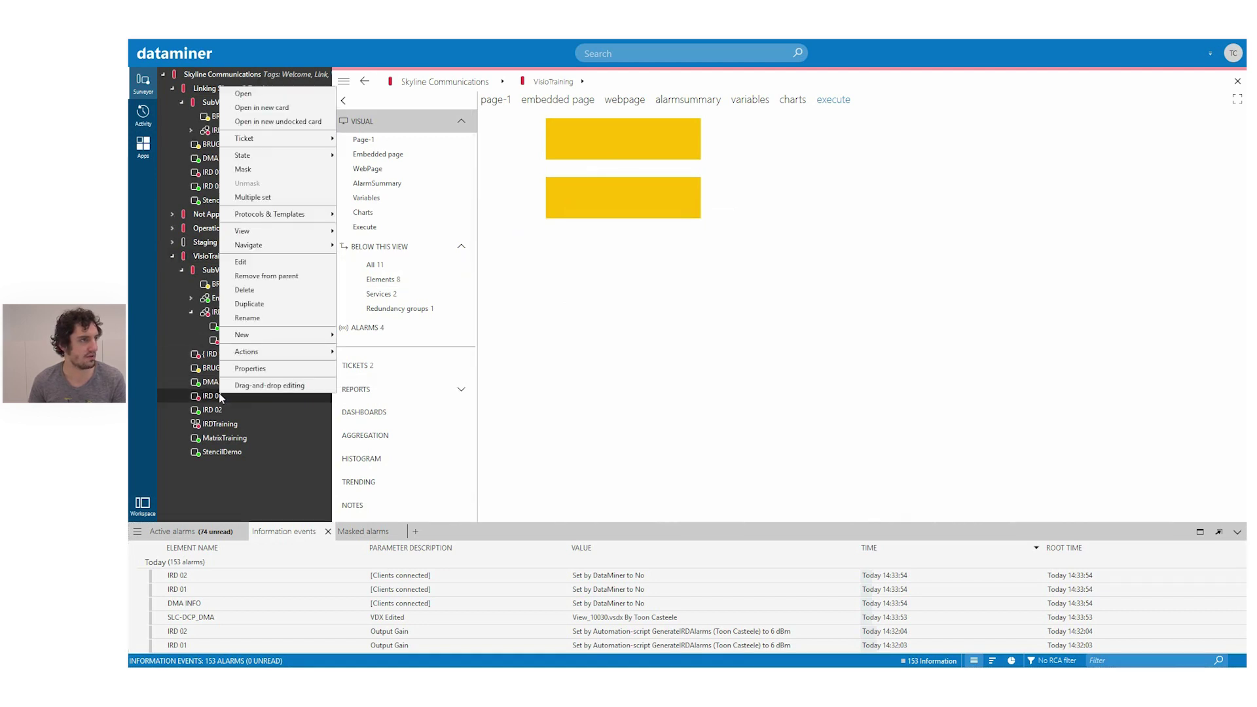
left_click(1233, 53)
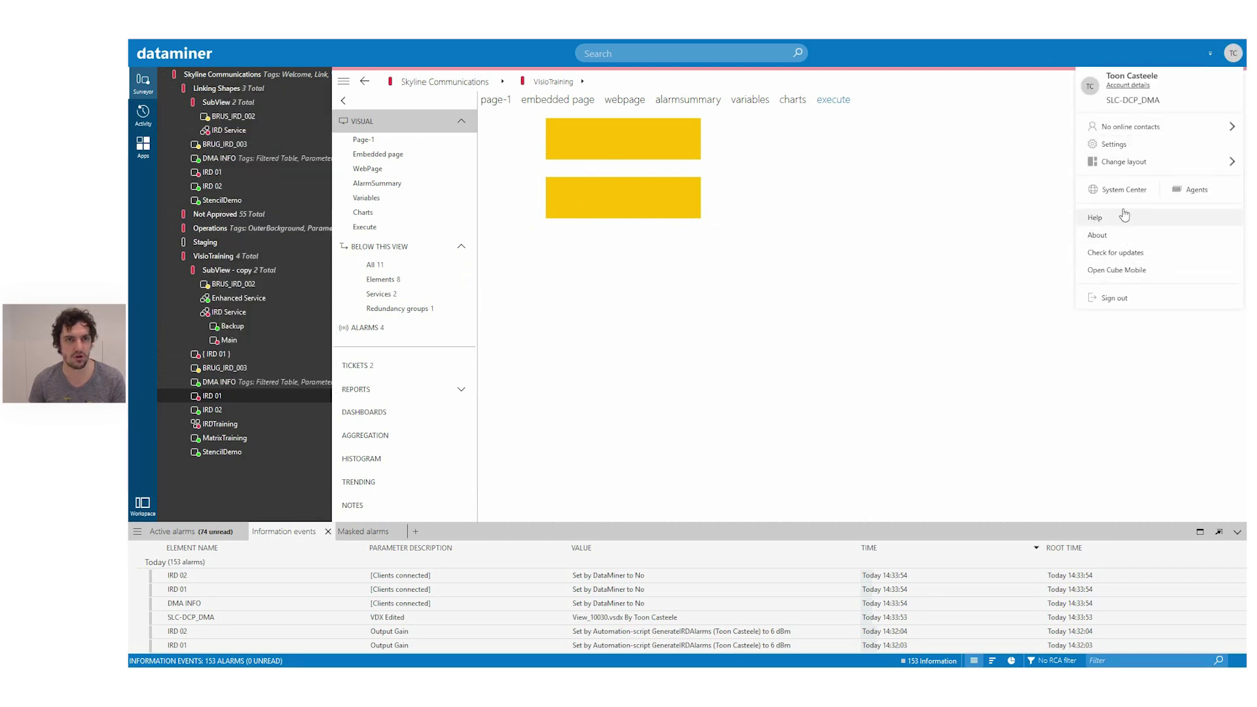
mouse_move(1126, 165)
left_click(1025, 250)
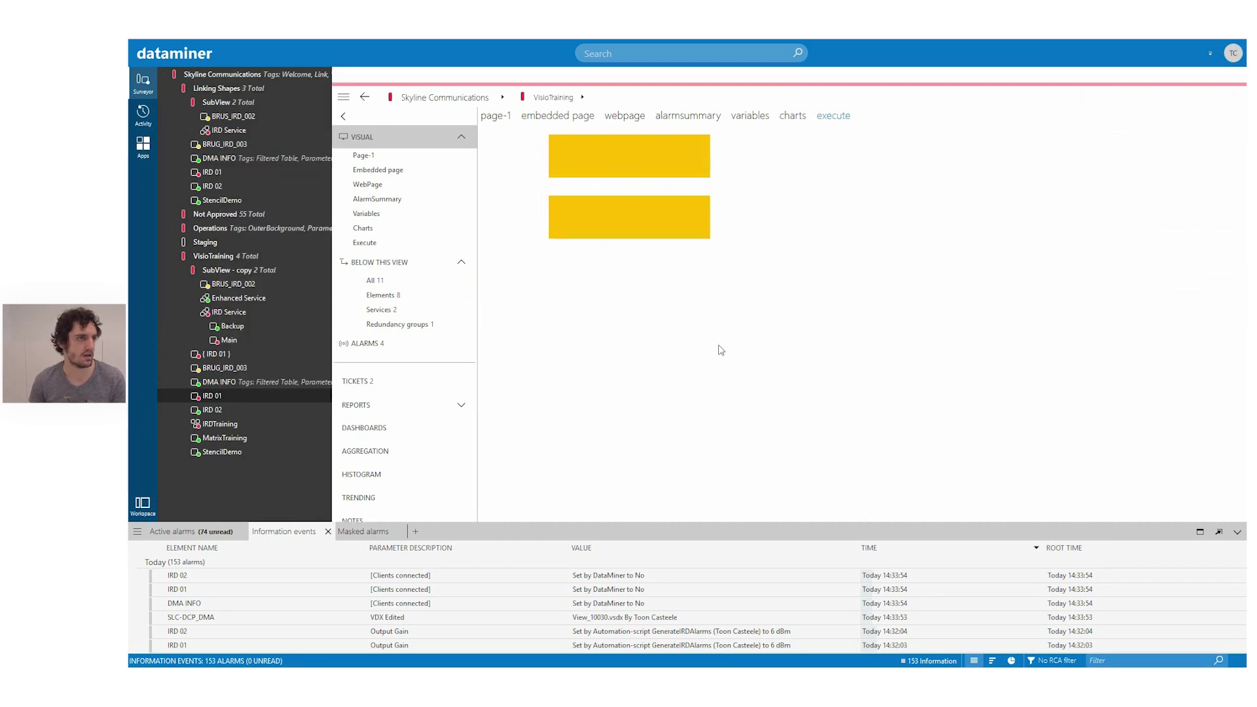
- Open the IRD 01 element under VisioTraining in its own card and examine the Output Gain on its visual Page-1
left_click(212, 395)
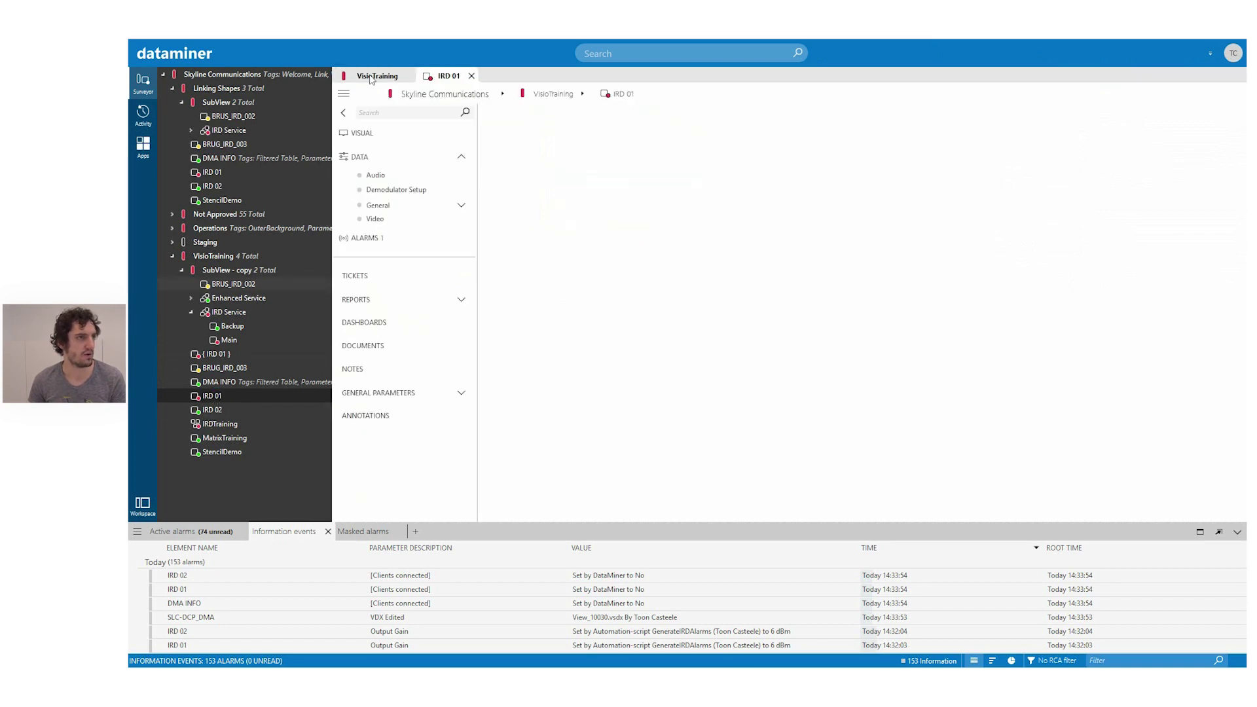
left_click(375, 204)
left_click(396, 218)
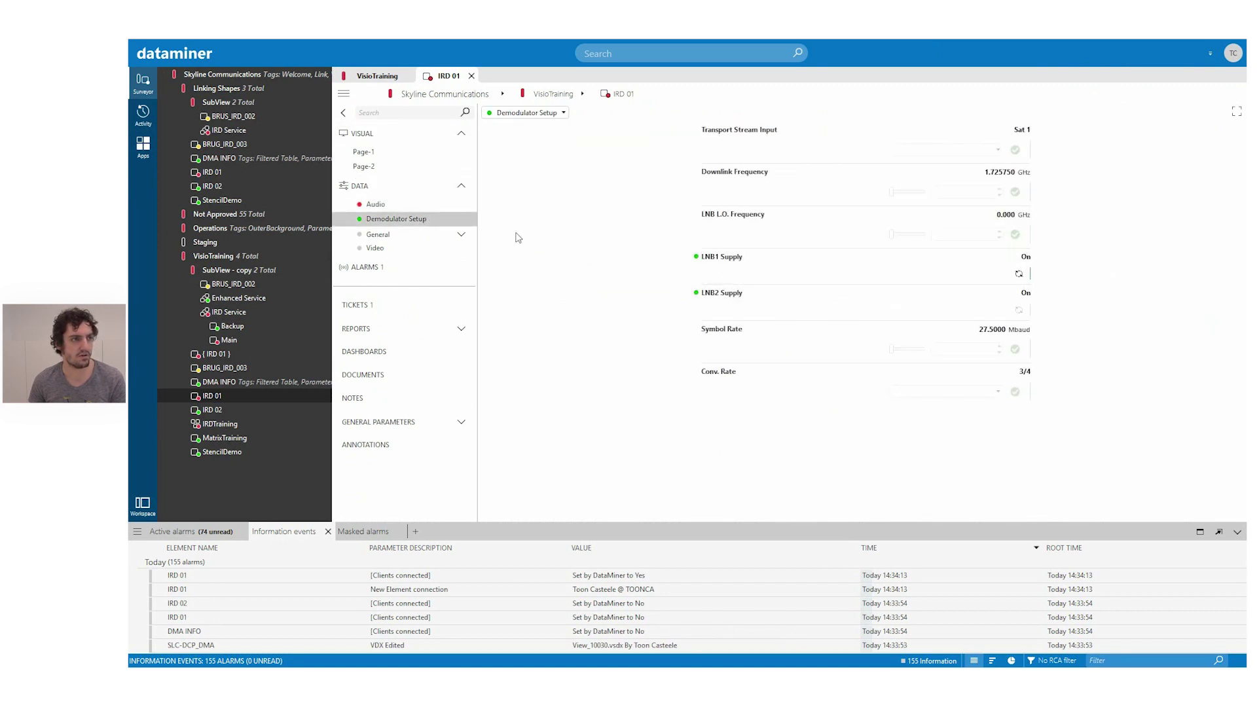
left_click(363, 151)
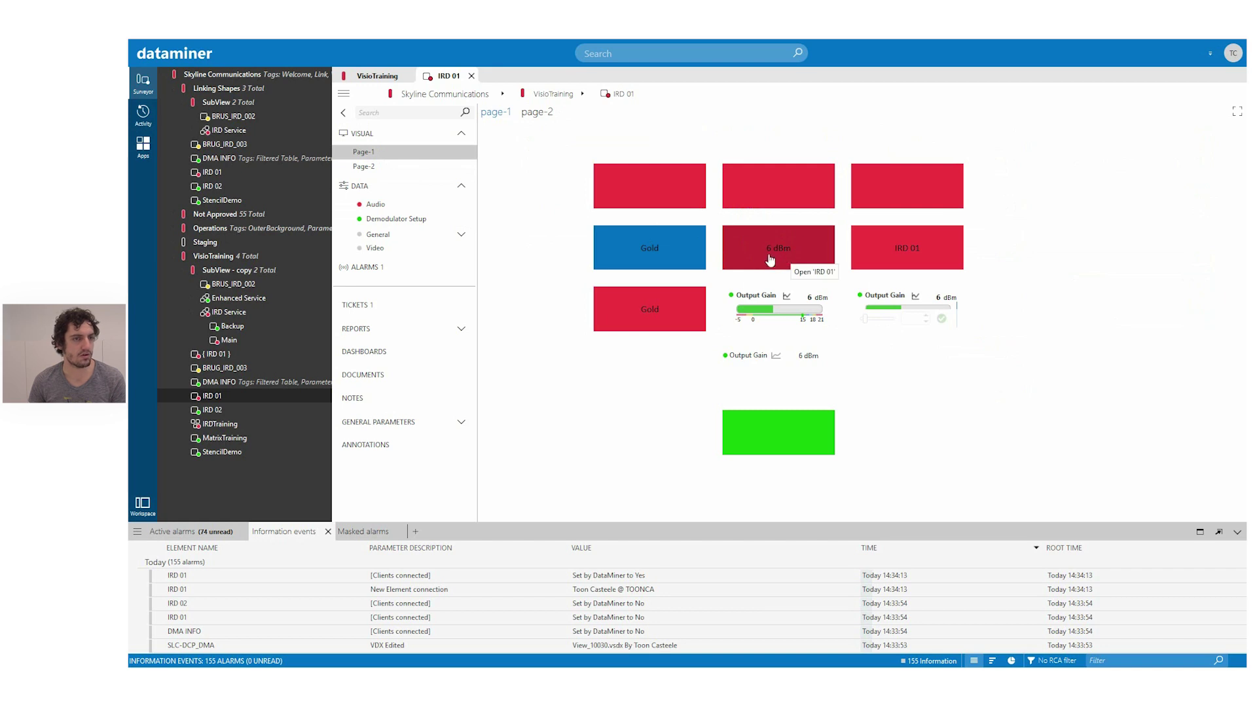
- Return to the VisioTraining card and execute the lower gold shape's parameter set, confirming IRD 01's Output Gain of 15 dBm
left_click(418, 81)
left_click(631, 204)
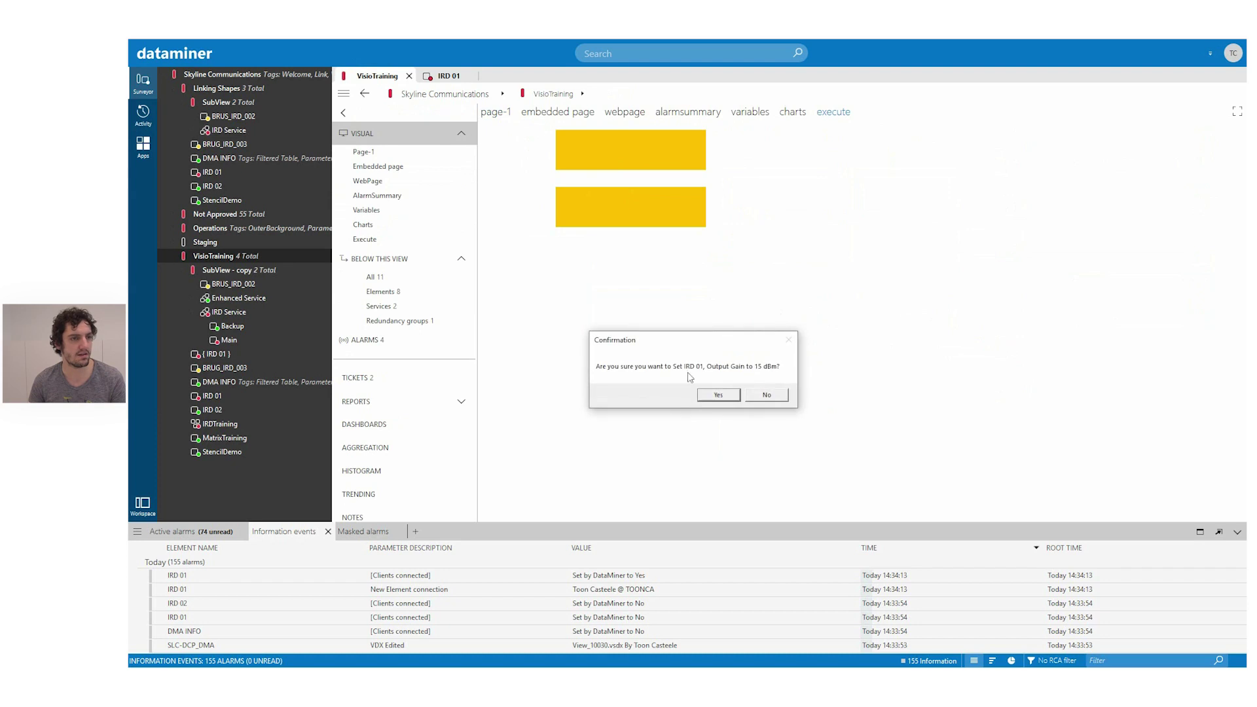
left_click(718, 395)
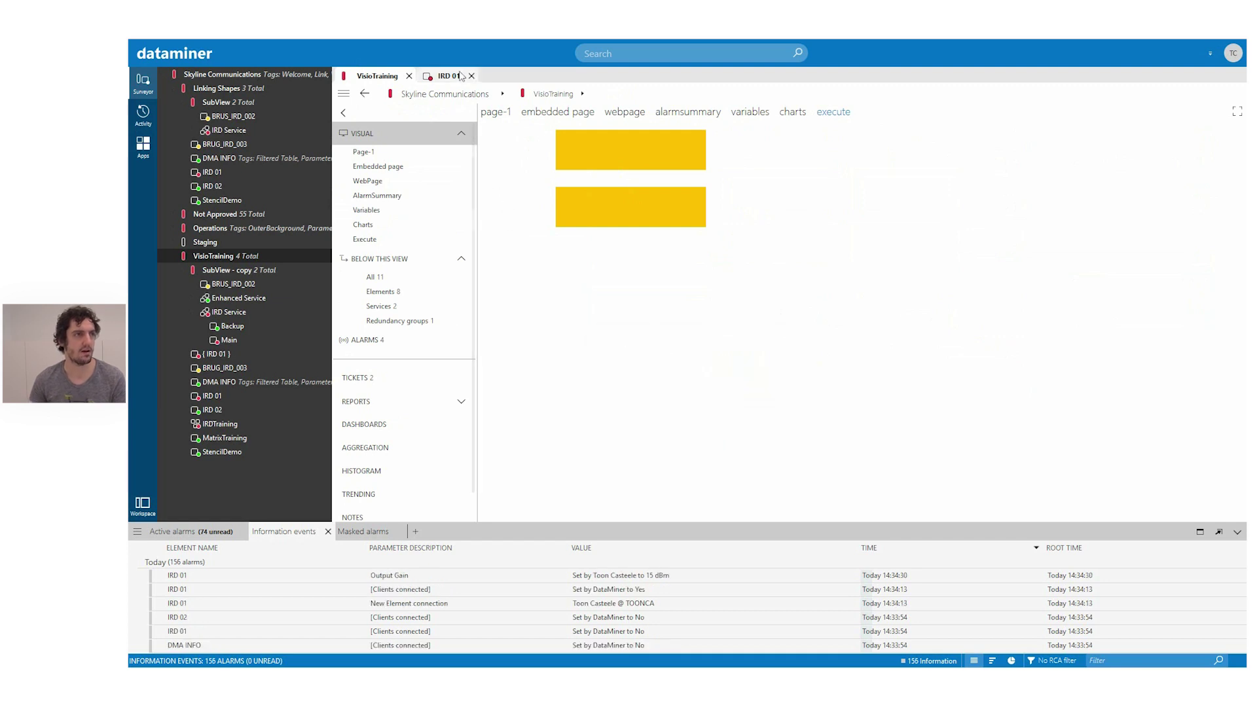
- Check the Output Gain on the IRD 01 card and return to the VisioTraining card
left_click(460, 77)
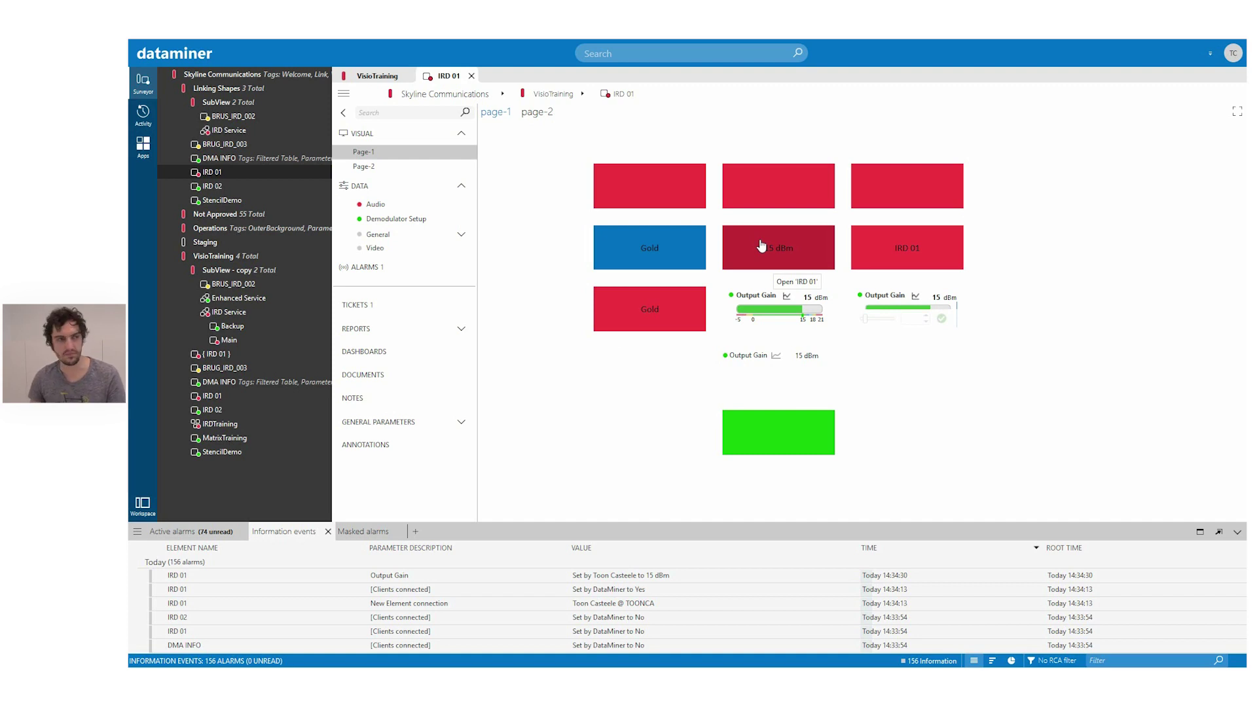
left_click(393, 78)
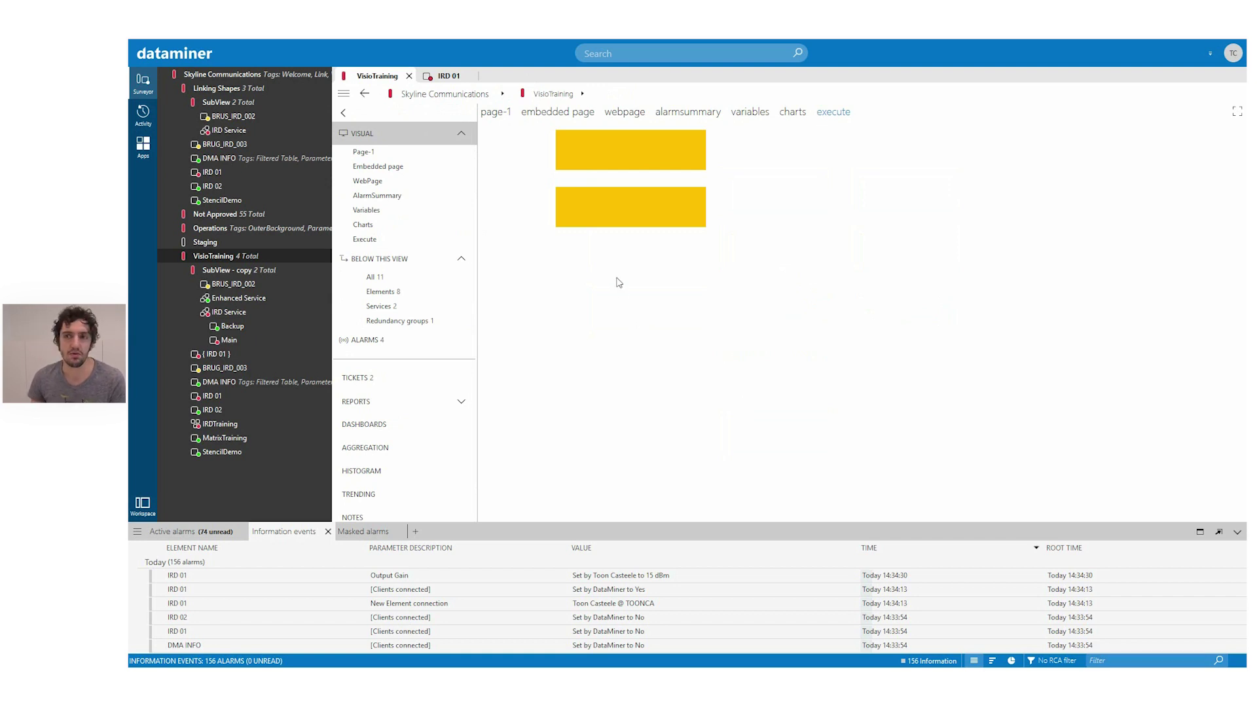
- Switch to ShapeTypes.pdf and examine the Multiple Set format under Execute, including its optional view ID
key("alt+Tab")
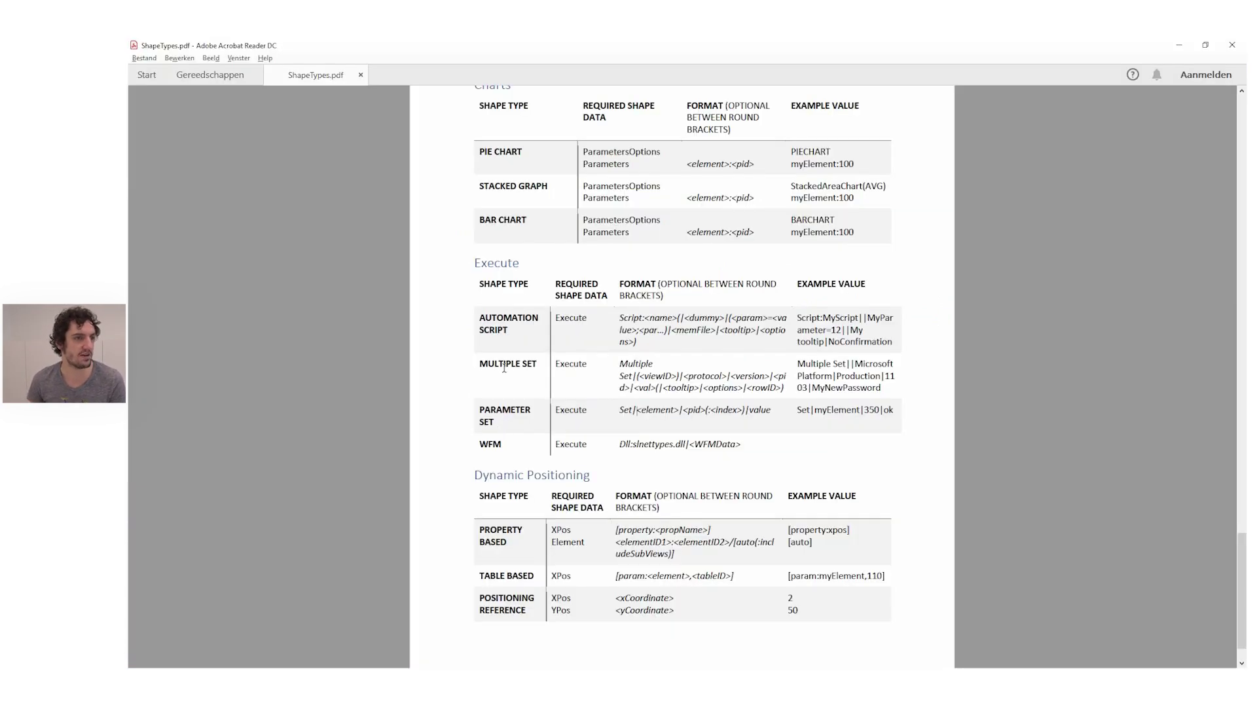
left_click_drag(617, 364, 631, 377)
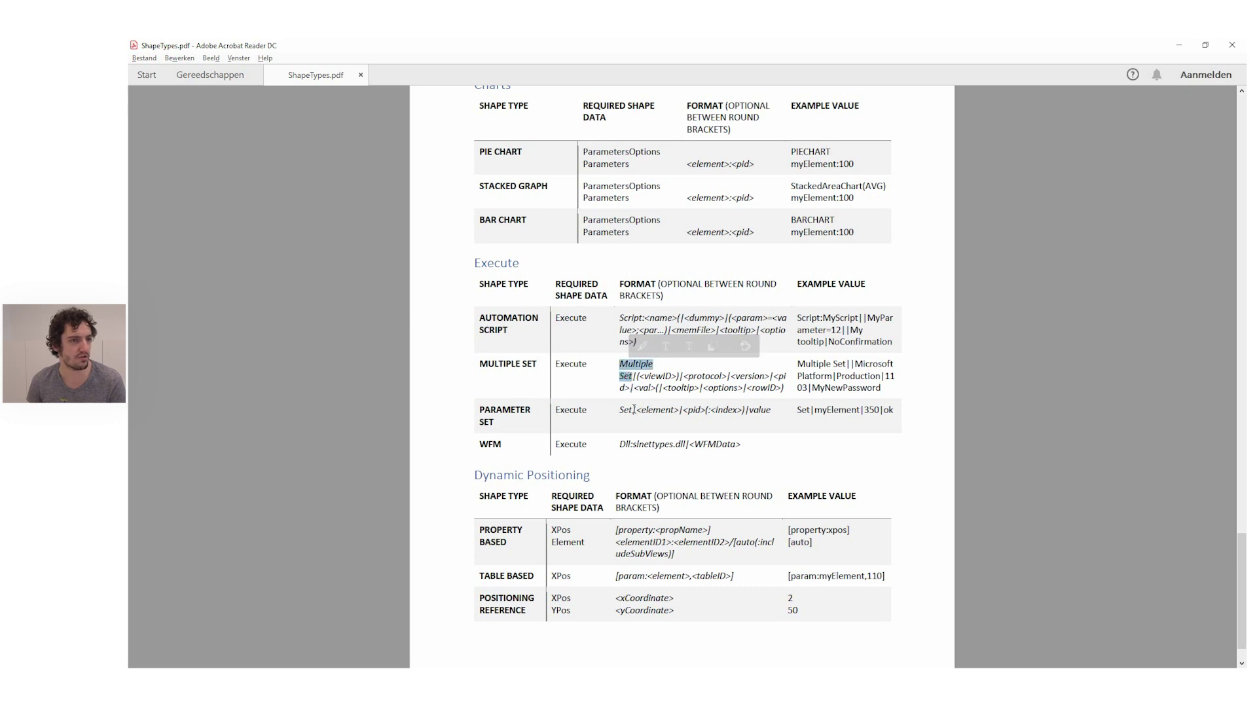
left_click(635, 377)
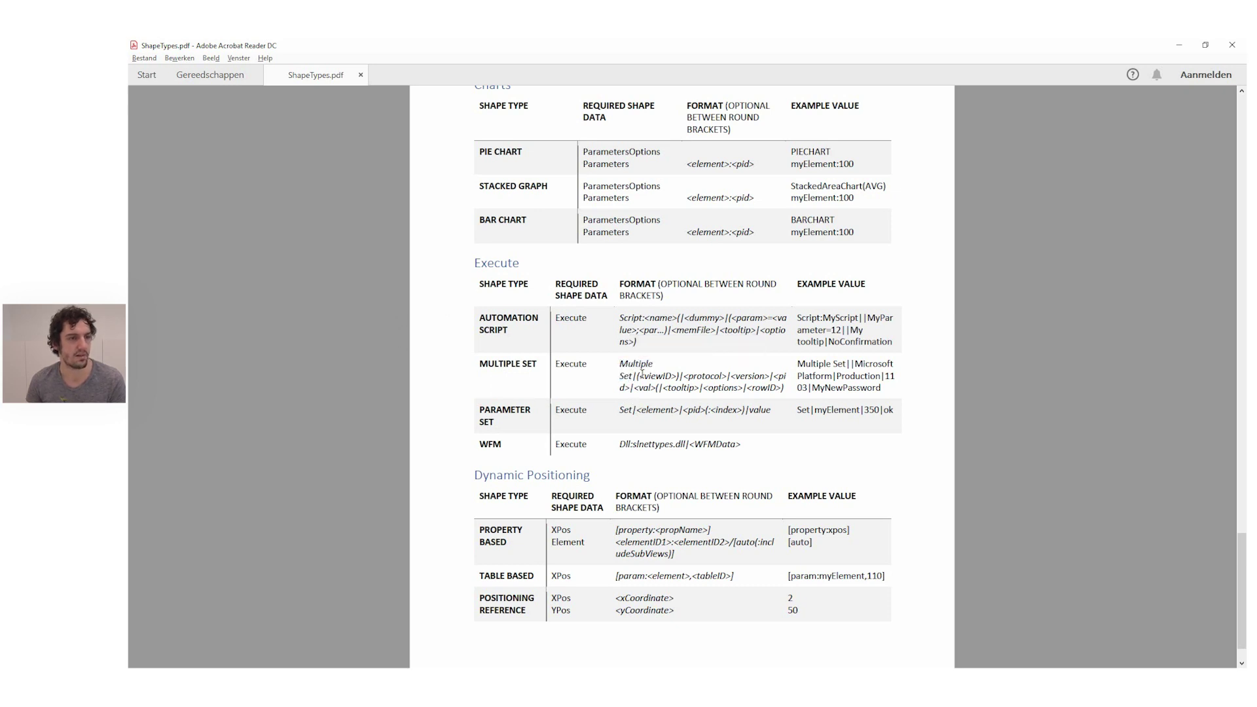
mouse_move(636, 376)
left_mouse_down()
mouse_move(683, 382)
mouse_move(633, 378)
left_mouse_up()
left_click(683, 385)
left_click(644, 378)
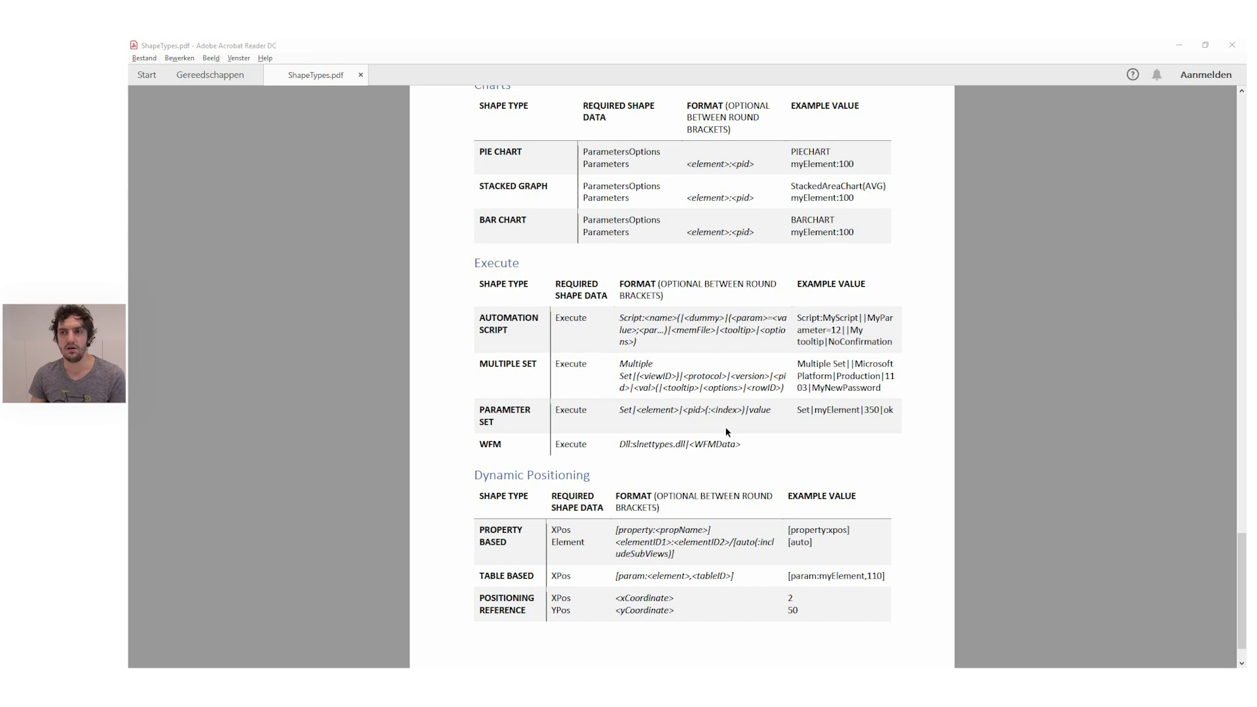
- Switch to the Visio drawing, duplicate the lower gold rectangle directly below itself and clear the copy's Execute value
key("alt+Tab")
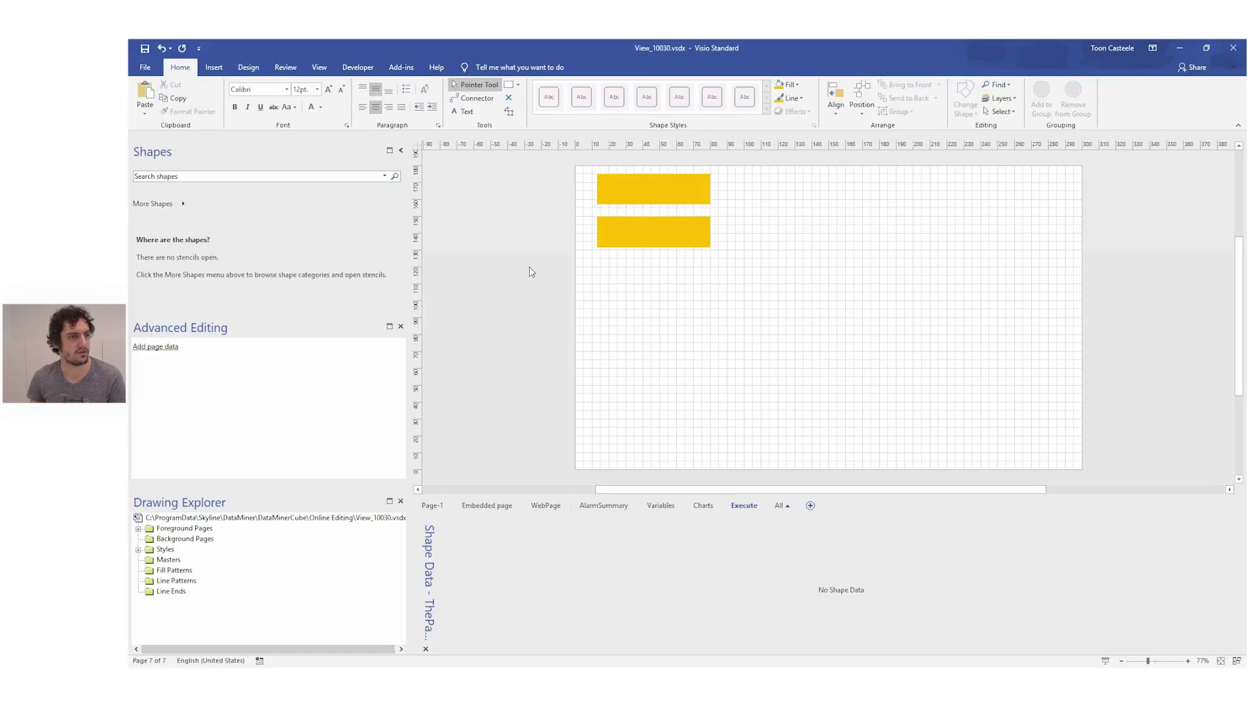
left_click_drag(652, 222, 650, 268)
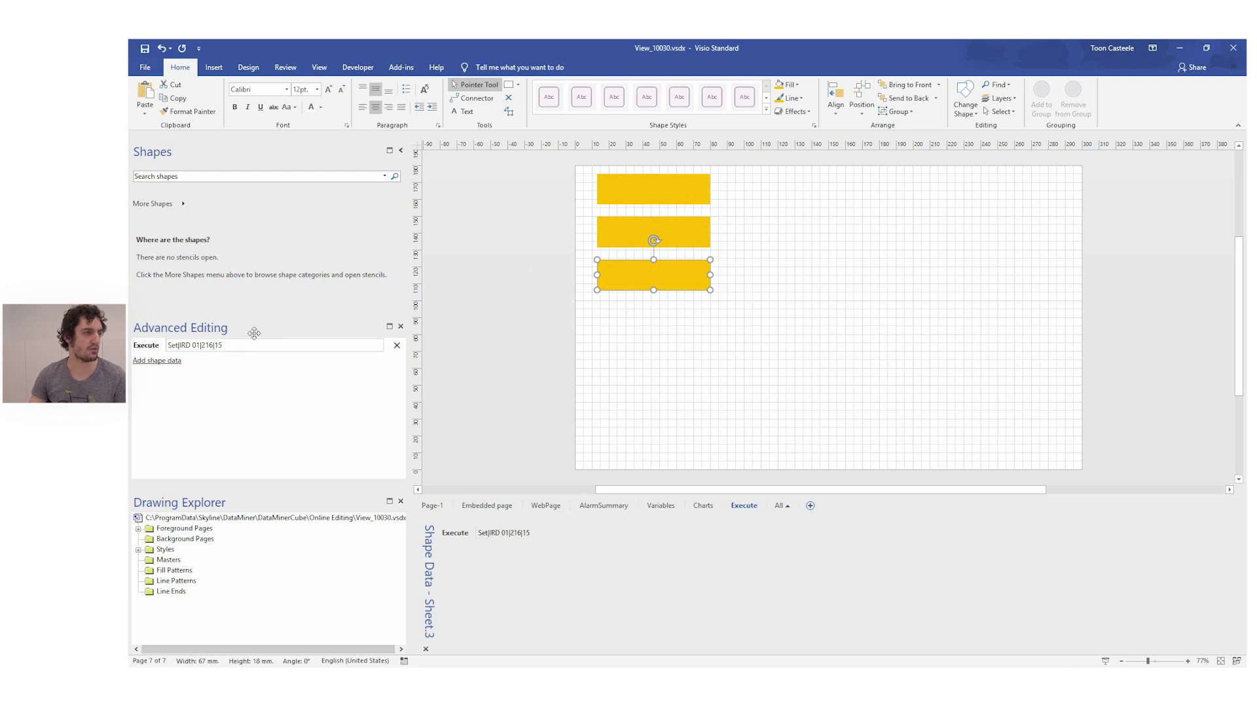
key("BackSpace")
key("BackSpace")
key("BackSpace")
key("BackSpace")
key("BackSpace")
key("BackSpace")
key("BackSpace")
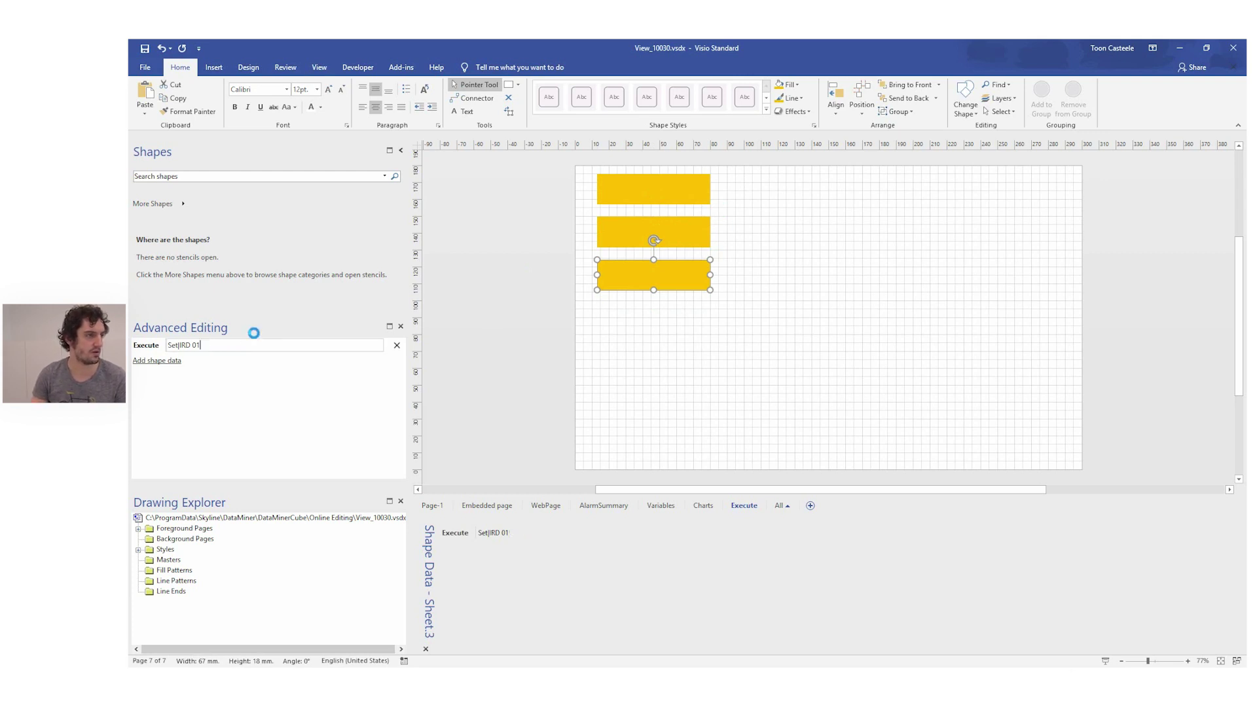
key("Home")
key("Delete")
key("Delete")
key("Delete")
key("Delete")
key("Delete")
key("Delete")
key("Delete")
key("Delete")
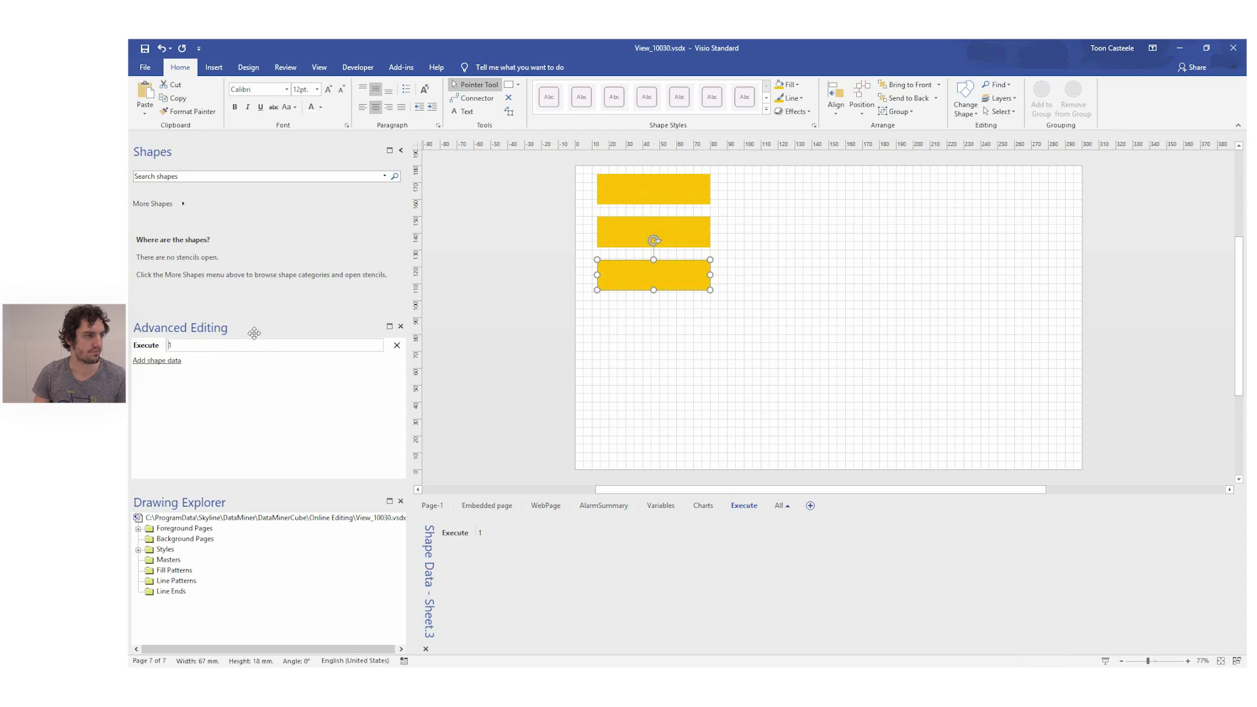
- Enter "Multiple Set|[this card objectID]|" as the start of the new rectangle's Execute value
type("Multiple Set")
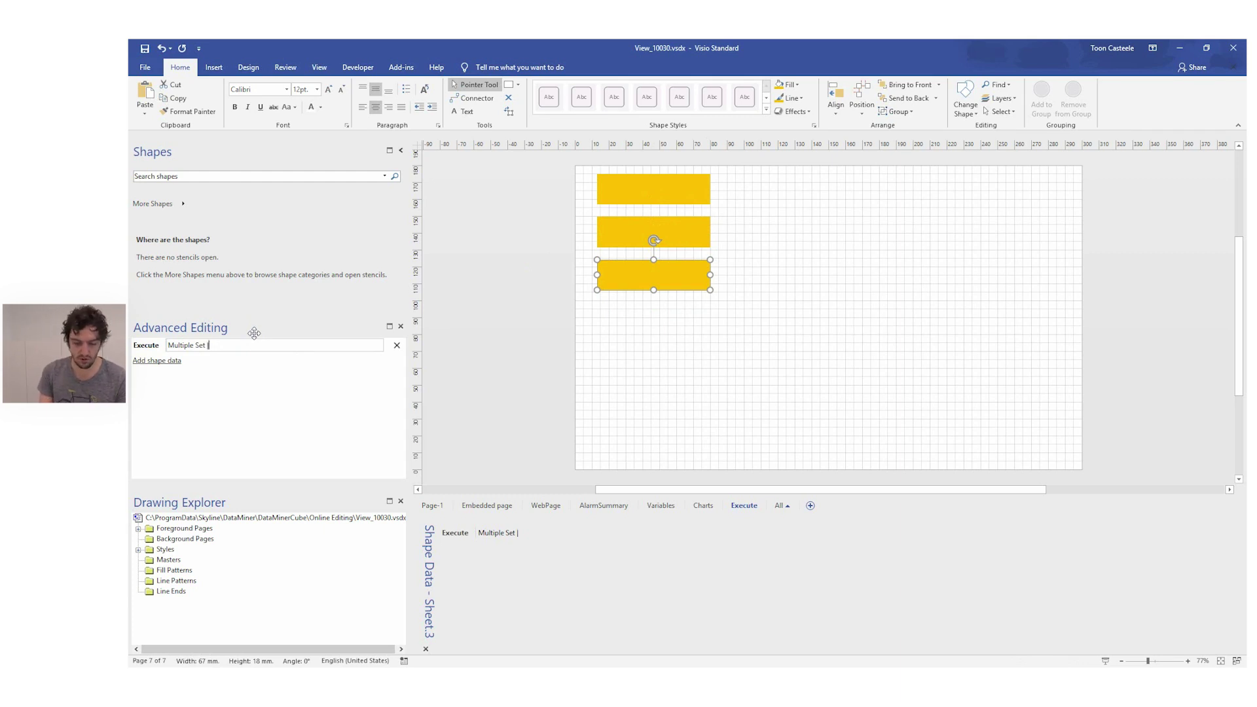
type("[")
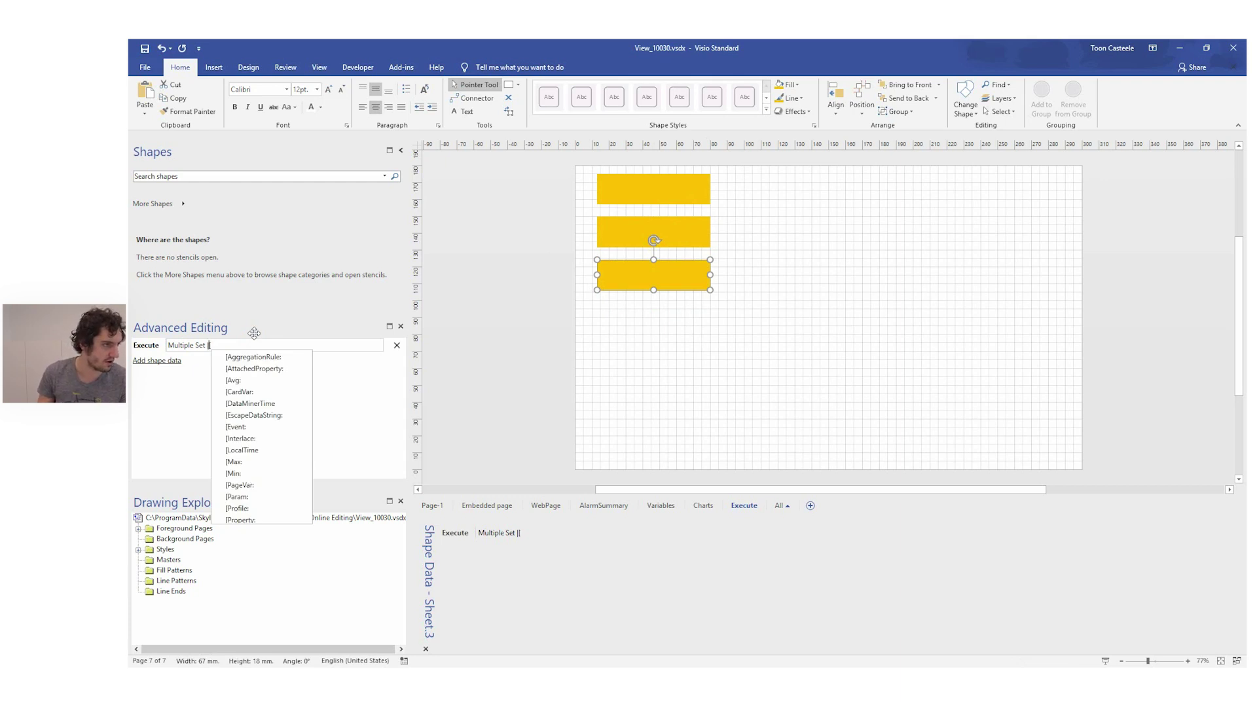
key("Left")
key("BackSpace")
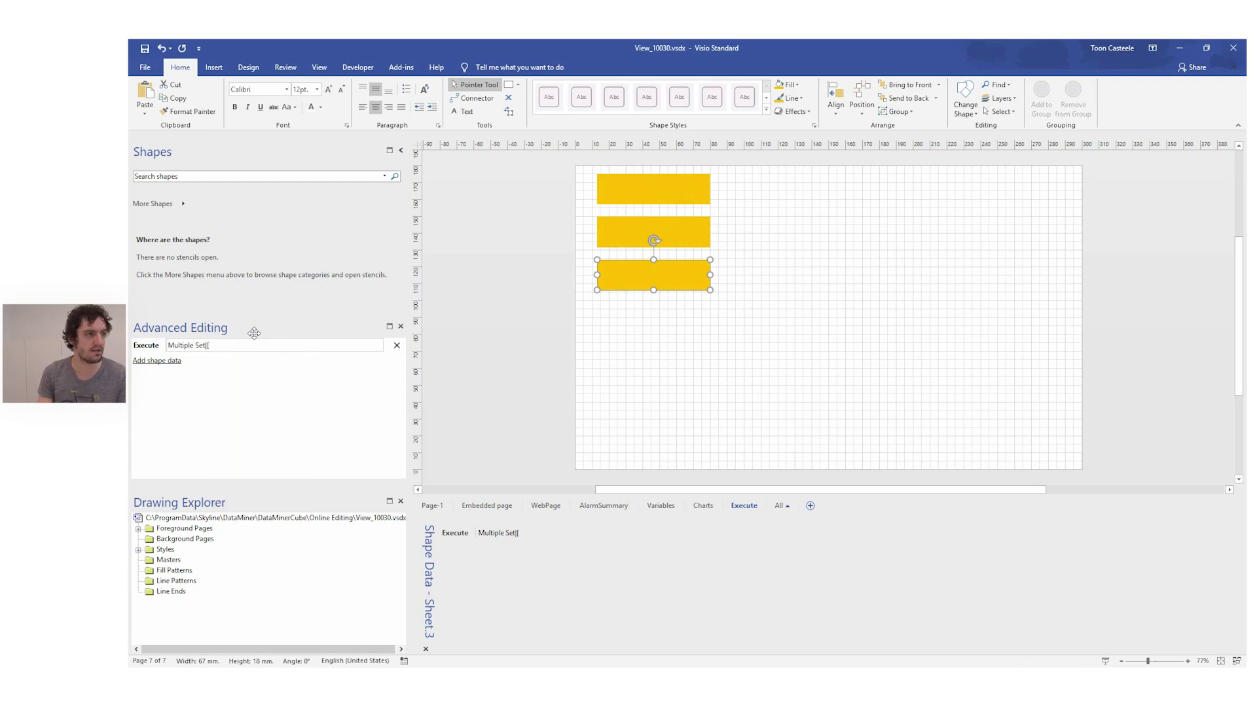
type("[this card ")
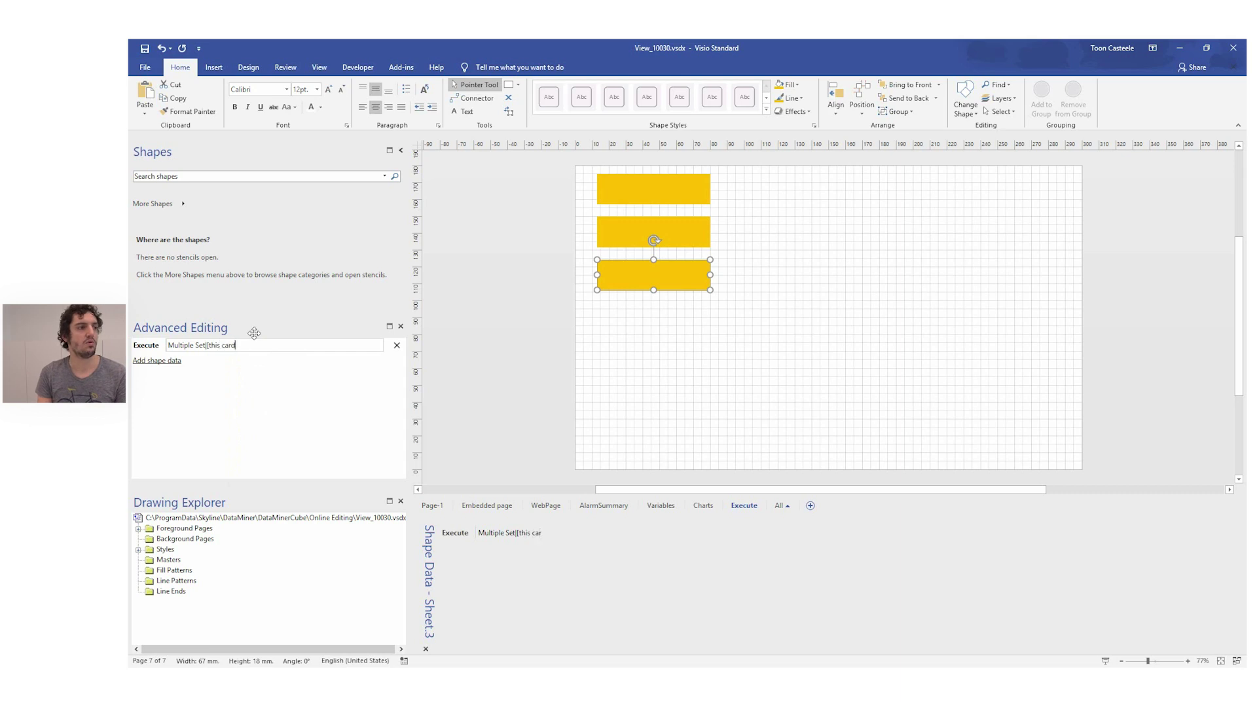
type("object")
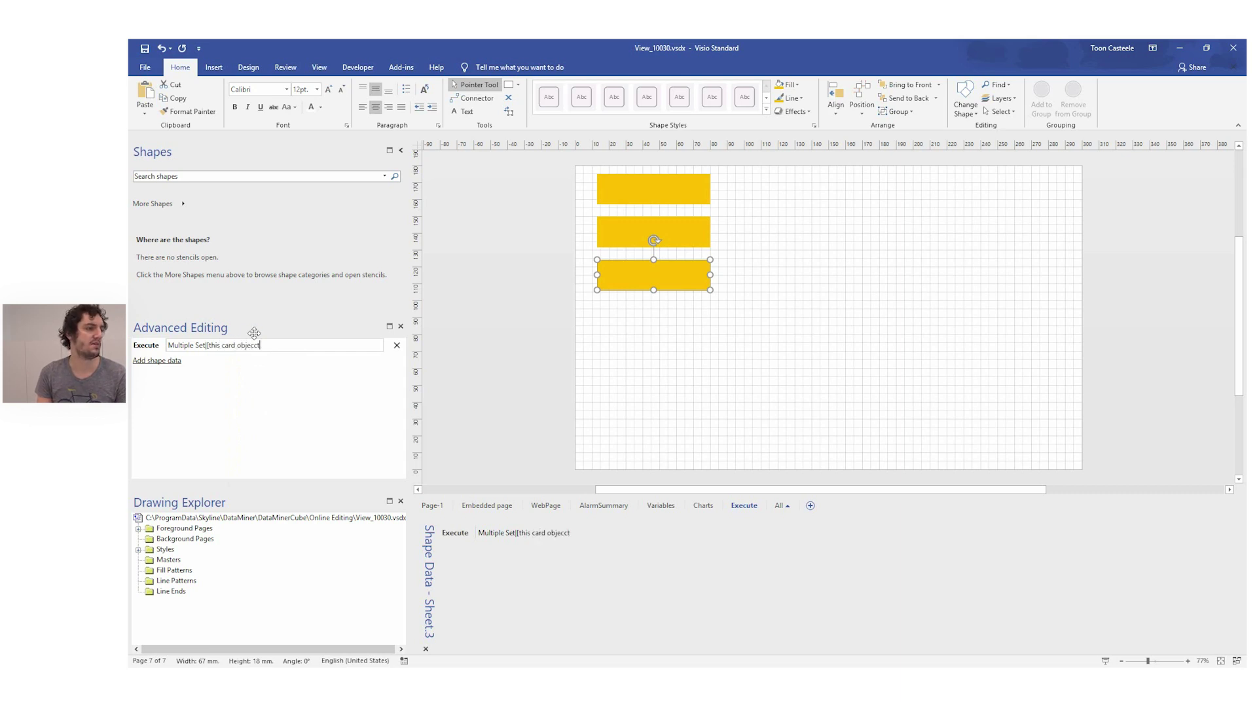
key("BackSpace")
type("ID")
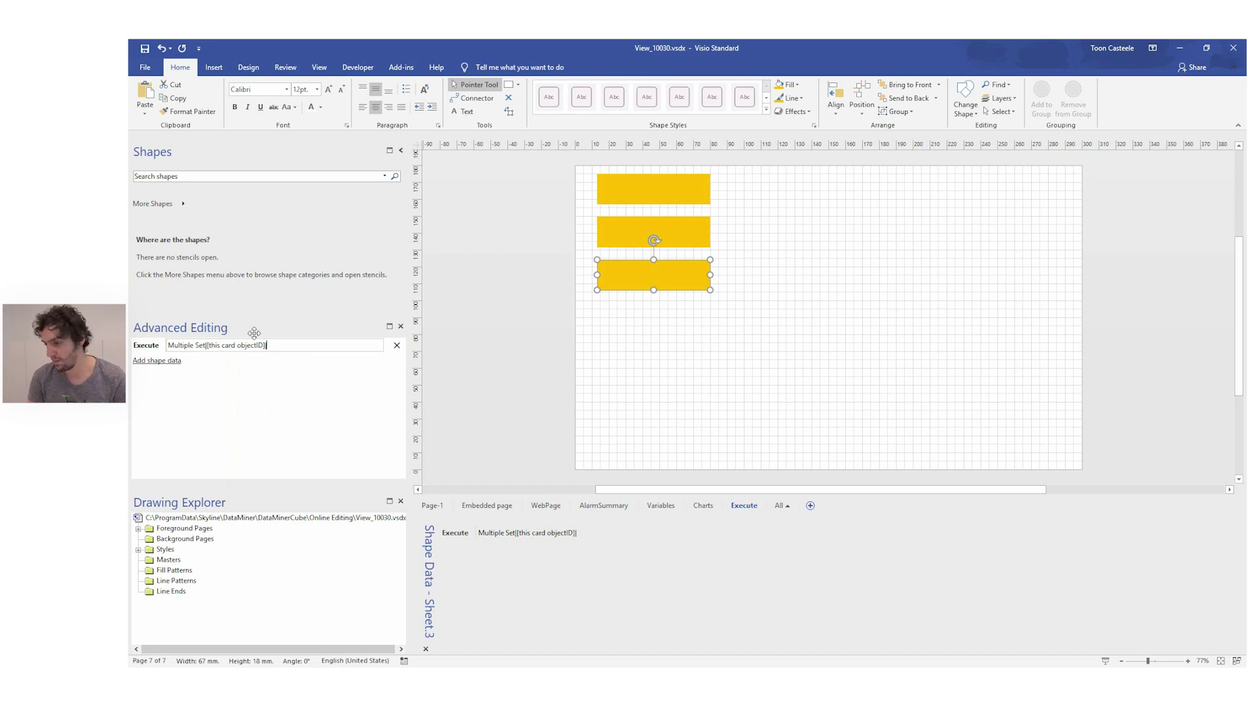
- Append "Philips DVS3810|Production|216|12" to the bottom rectangle's Execute value, taking the parameter ID from the middle rectangle, and deselect the shape
type("Philips DVS3810")
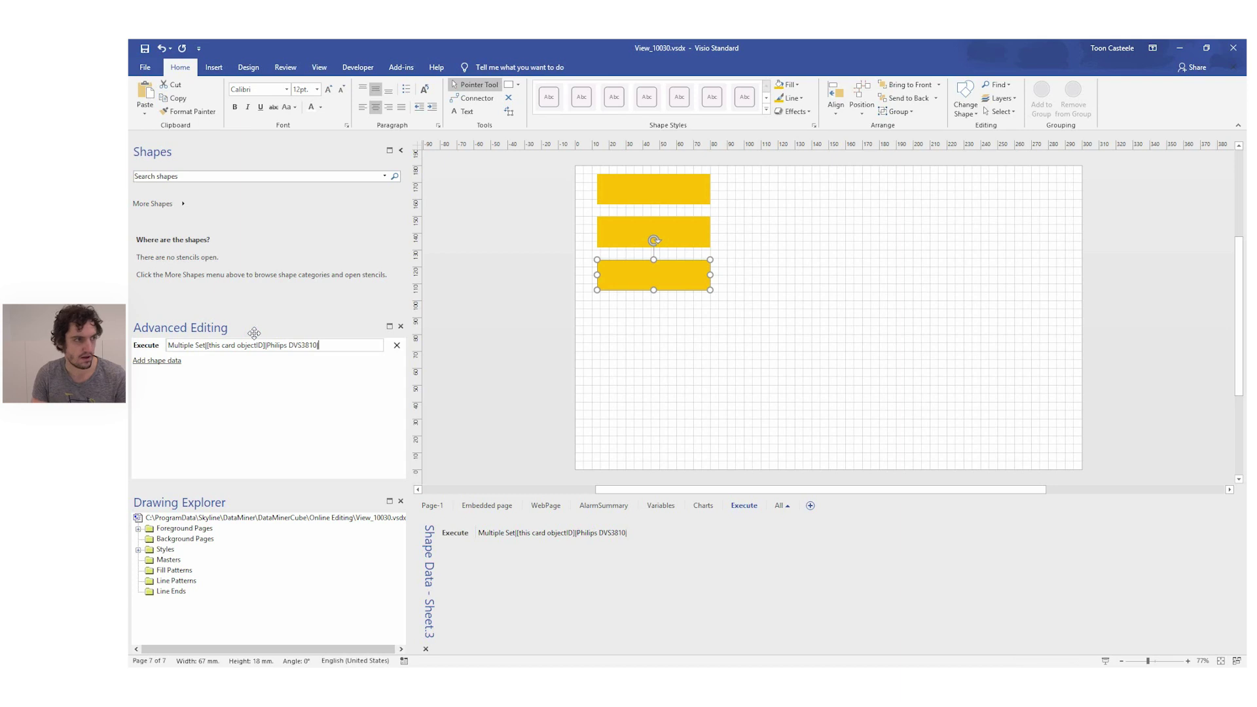
type("|Production|")
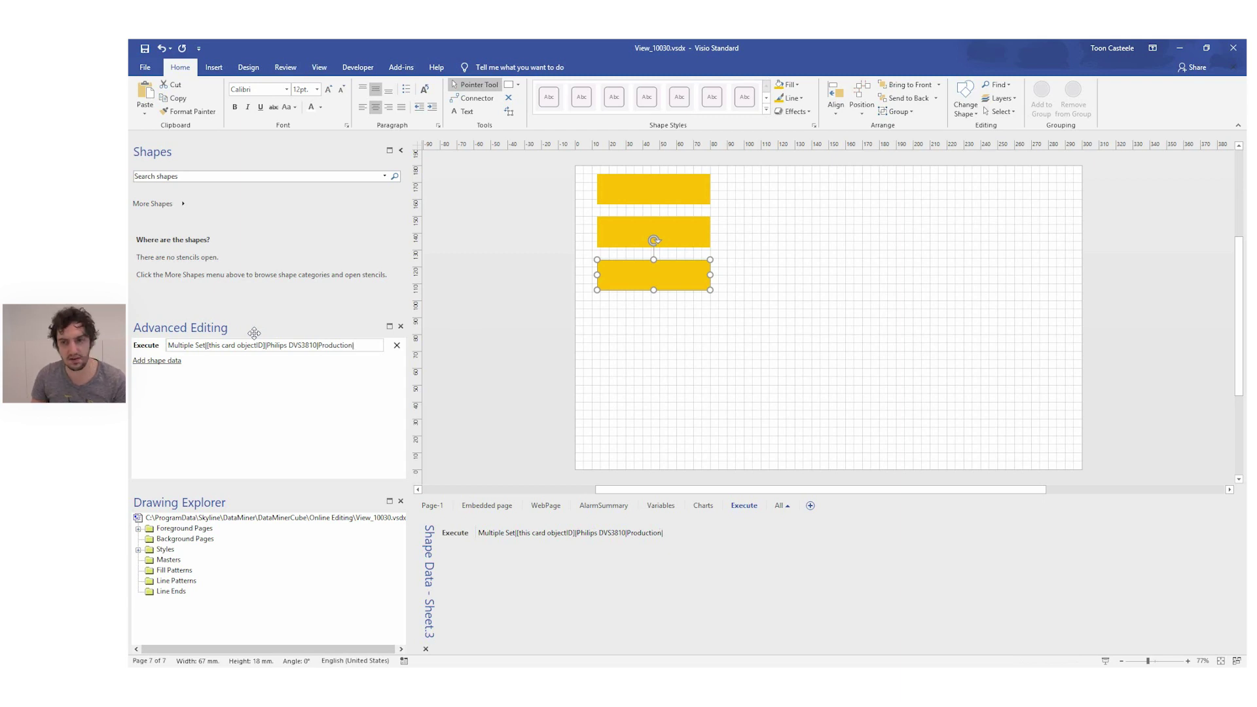
left_click(640, 234)
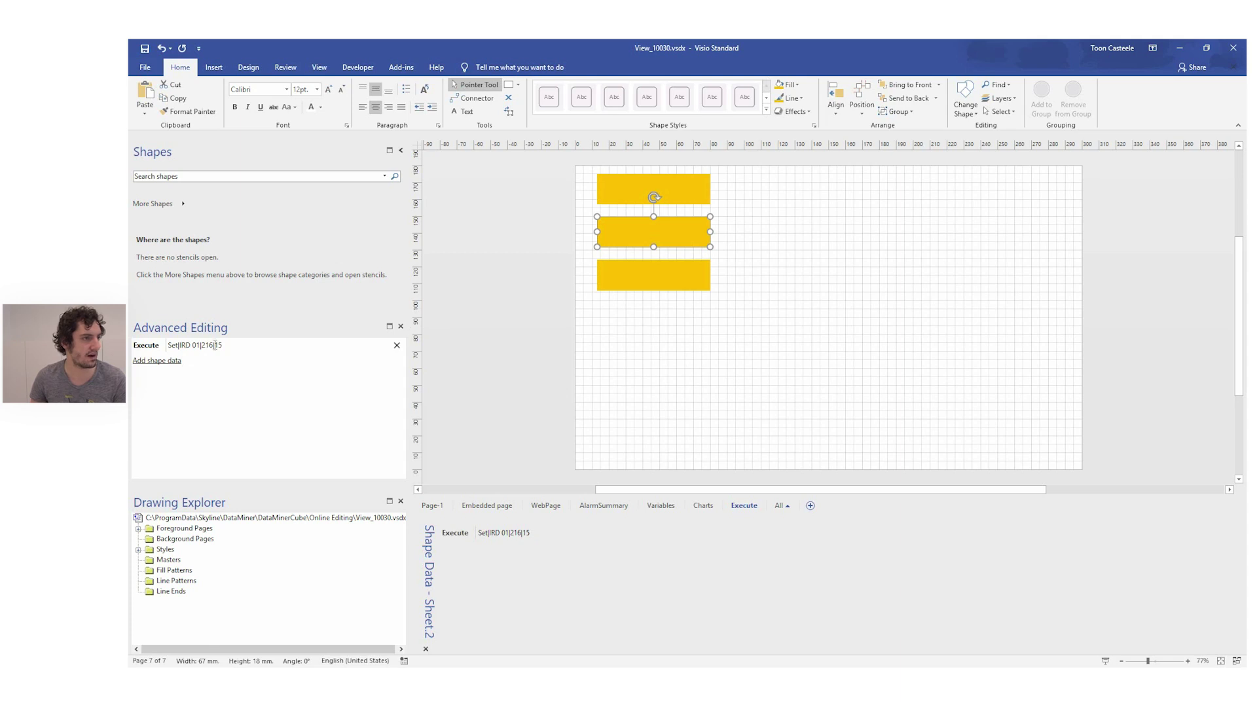
left_click(617, 273)
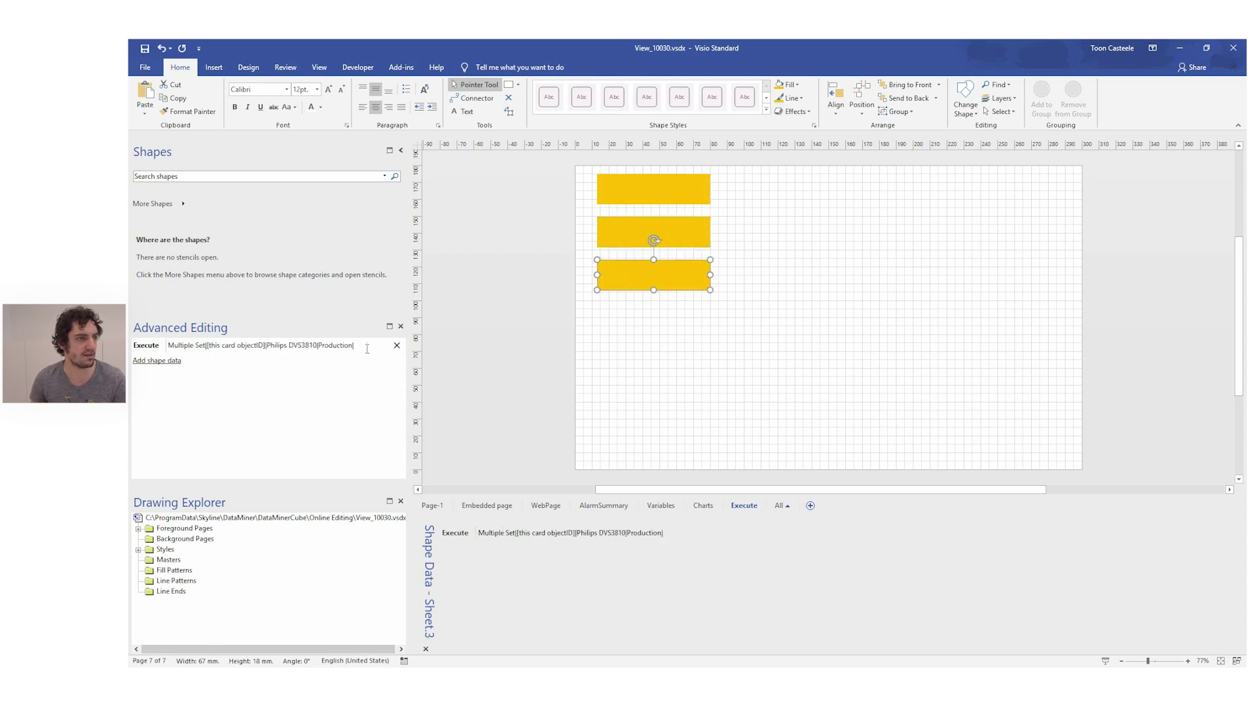
type("216")
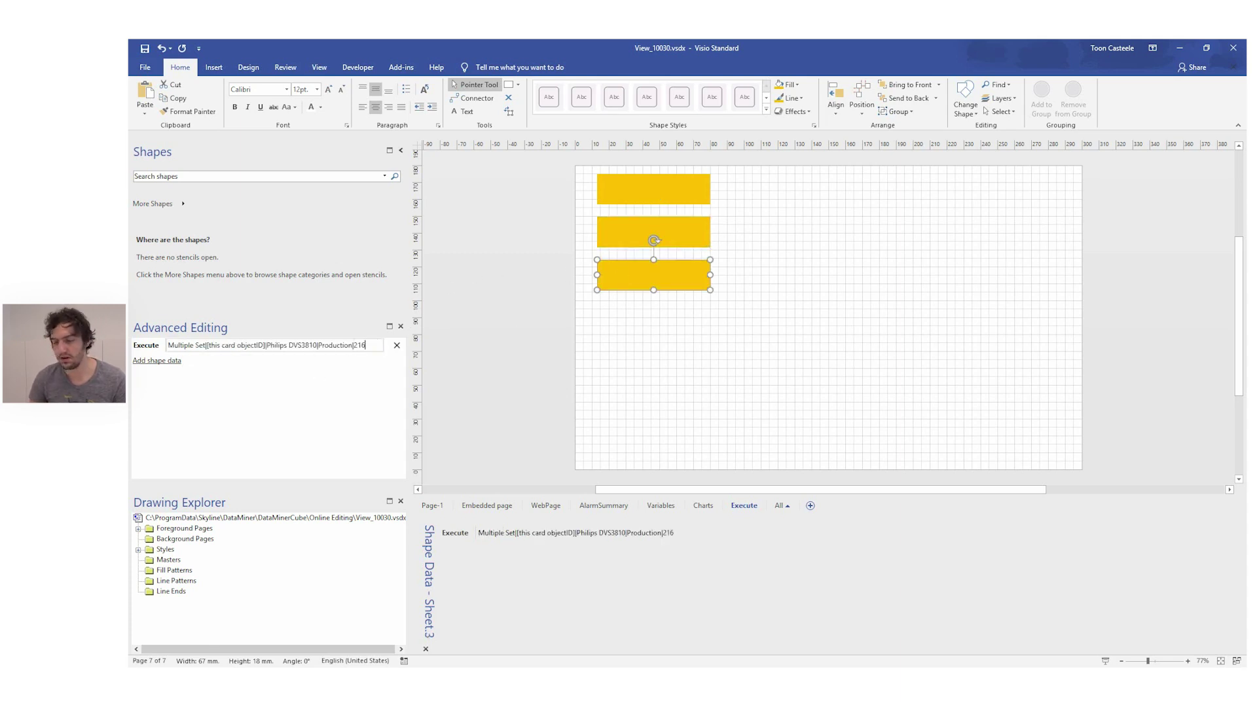
type("|")
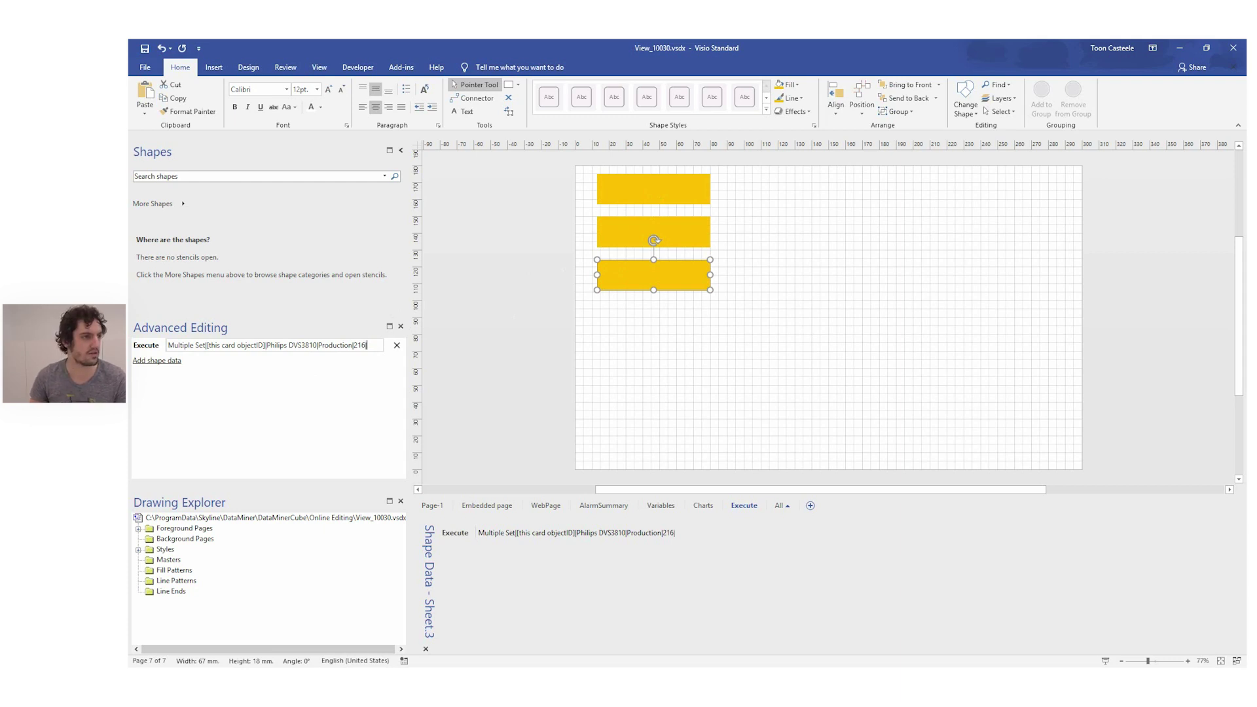
type("12")
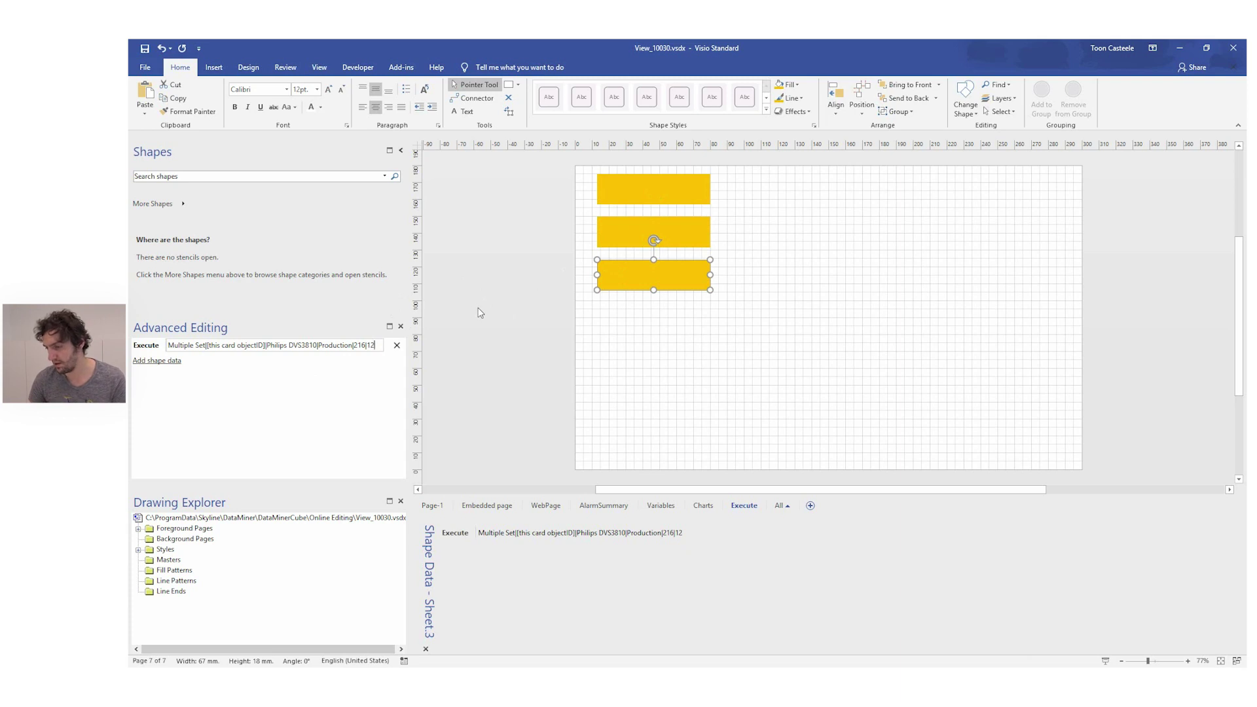
left_click(480, 312)
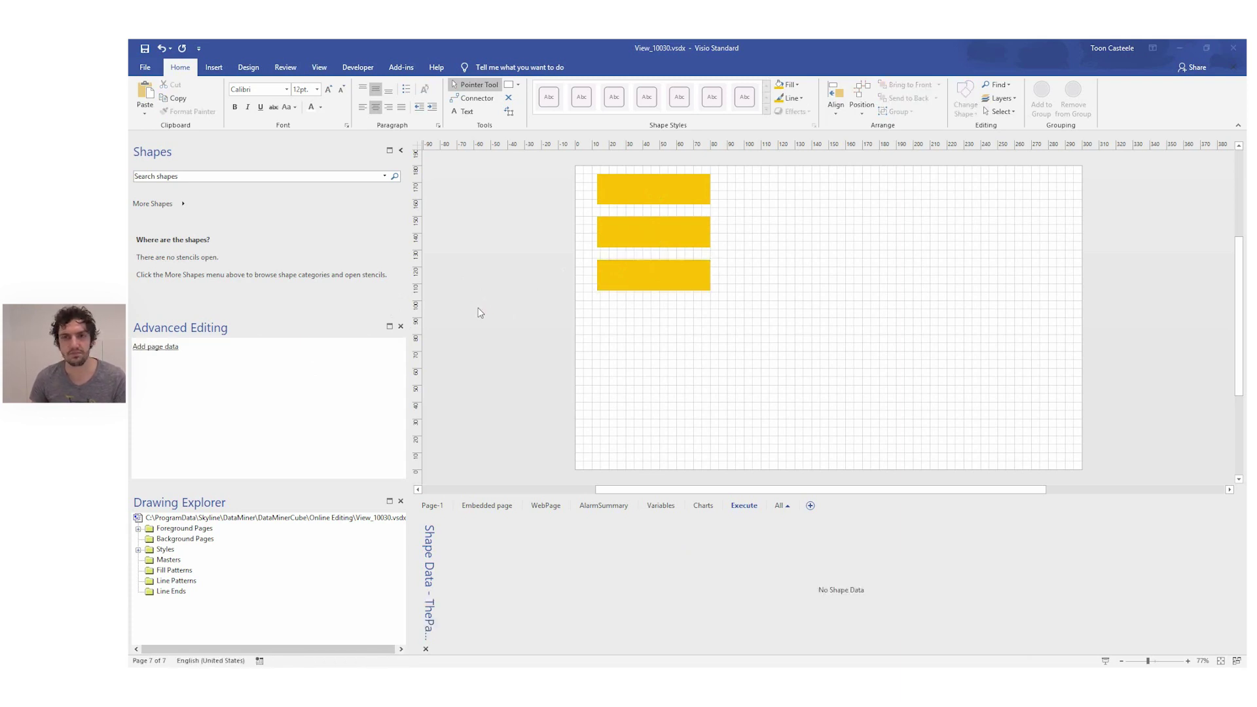
- Switch to DataMiner, execute the third gold shape and review which elements are checked for the multiple set
key("alt+Tab")
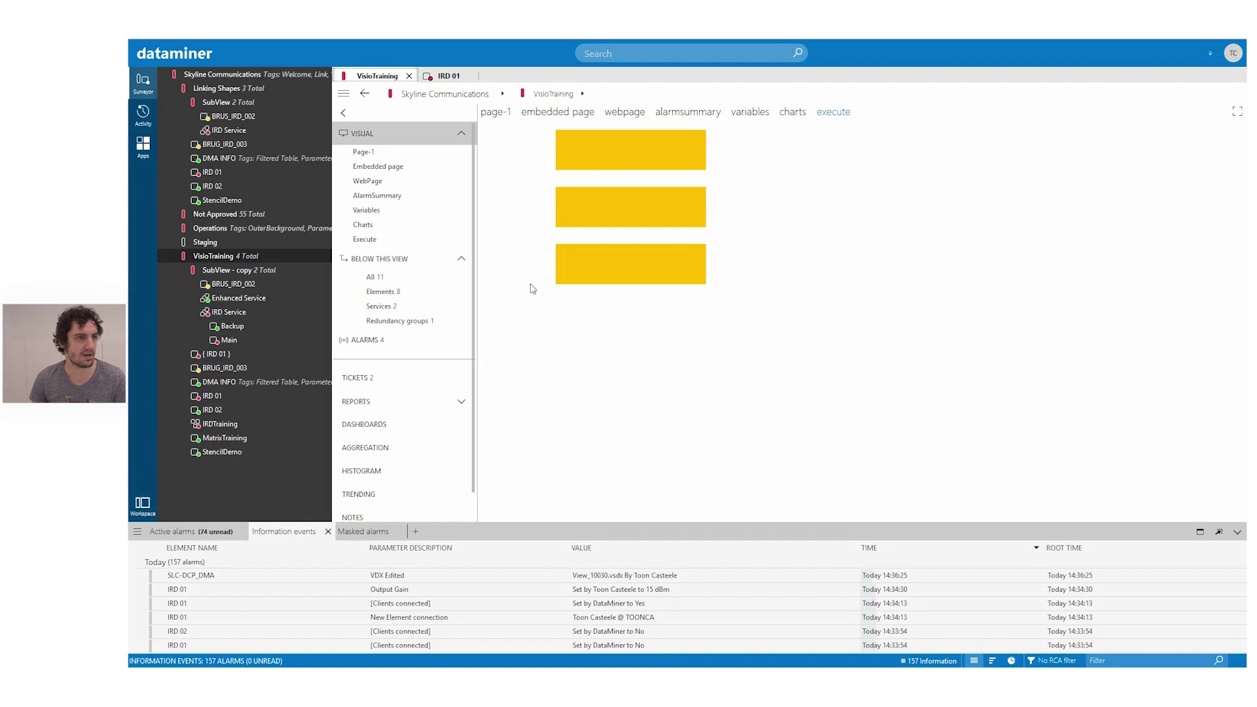
left_click(616, 260)
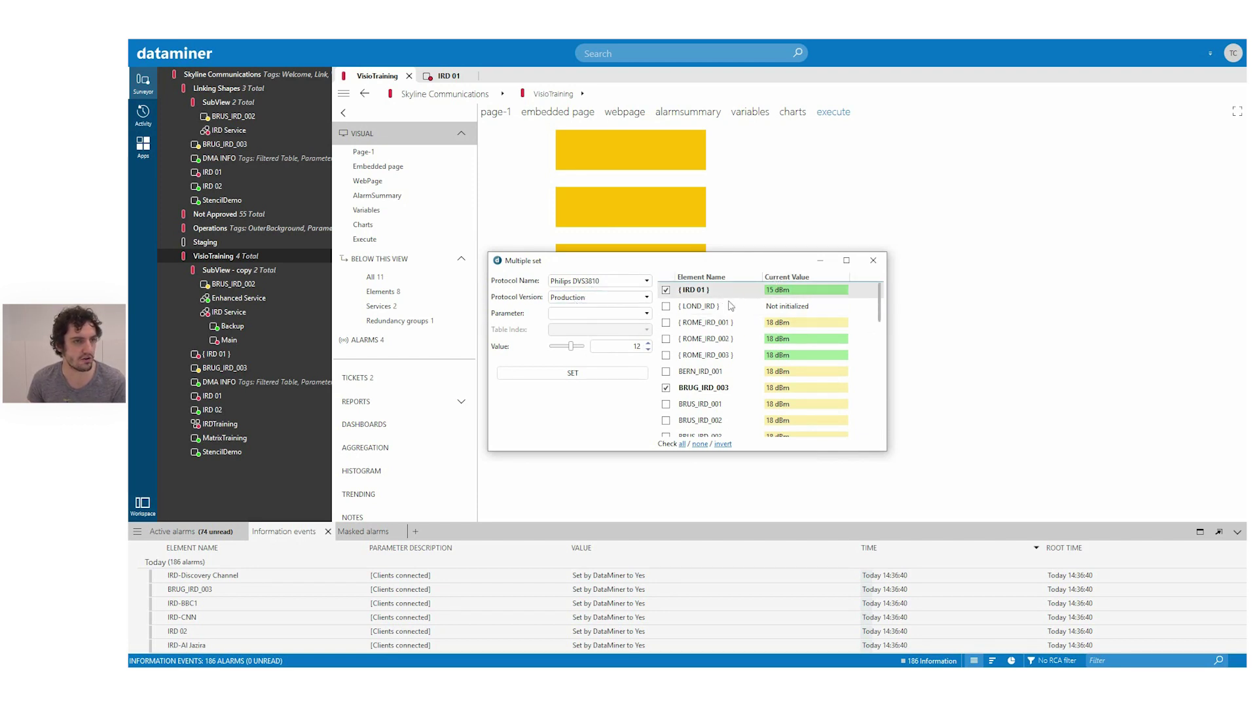
left_click(879, 297)
left_click_drag(879, 297, 881, 351)
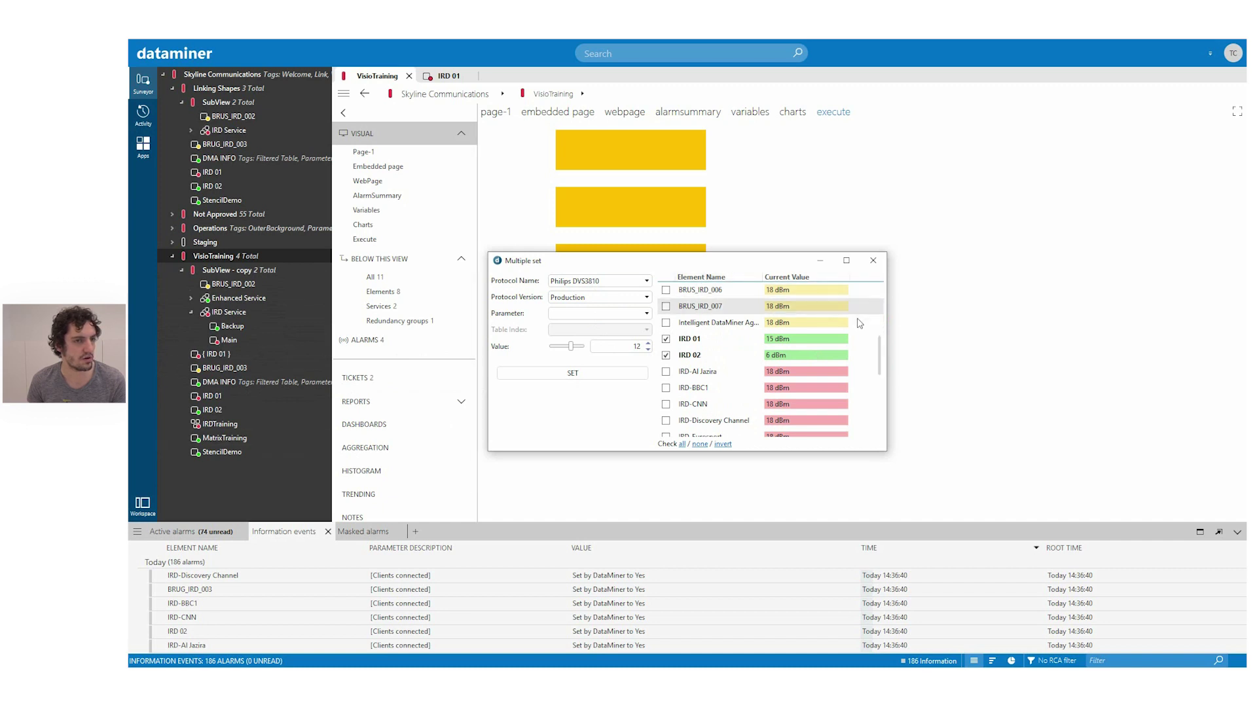
- Apply the multiple set value of 12 to the checked elements, review their current values and close the dialog
left_click(564, 374)
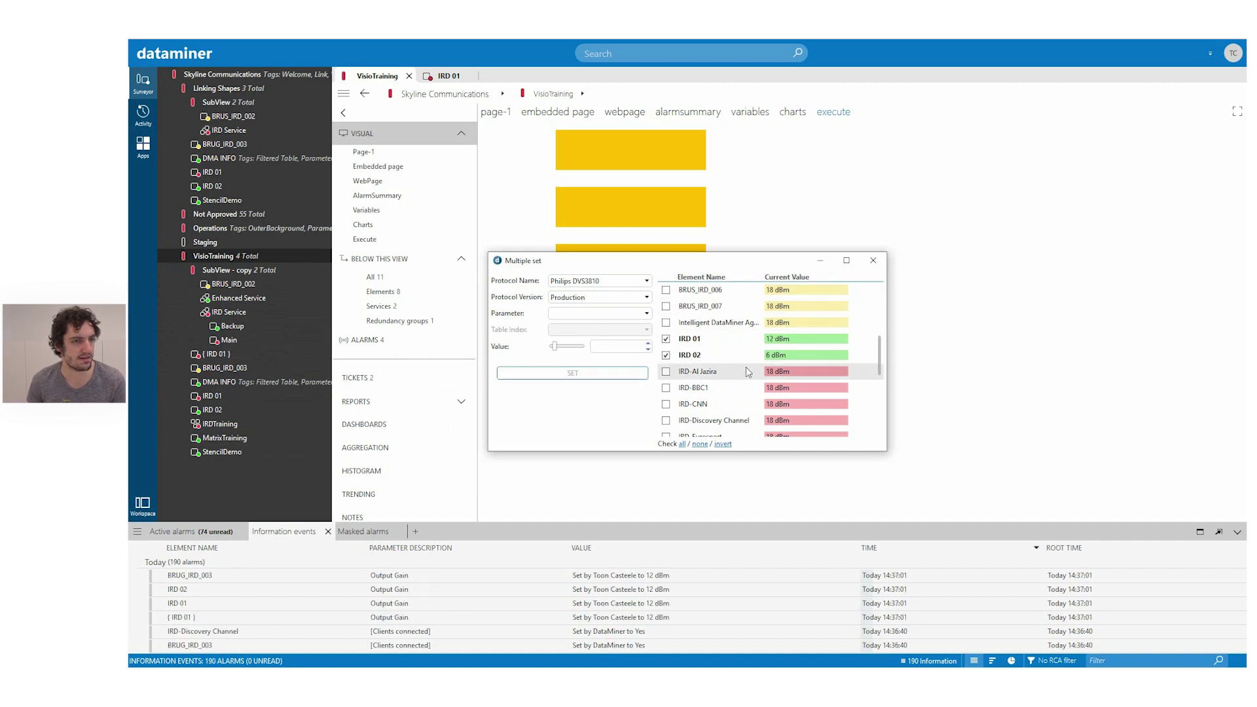
scroll(792, 356, "up", 3)
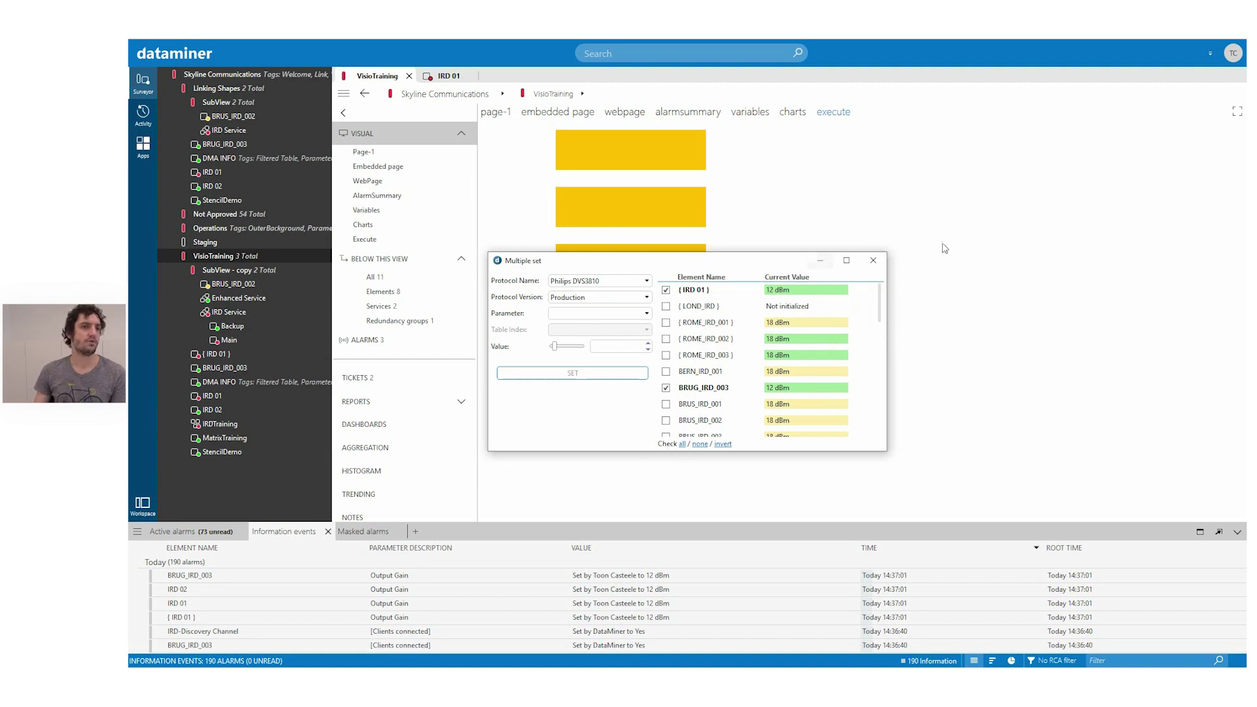
left_click(873, 260)
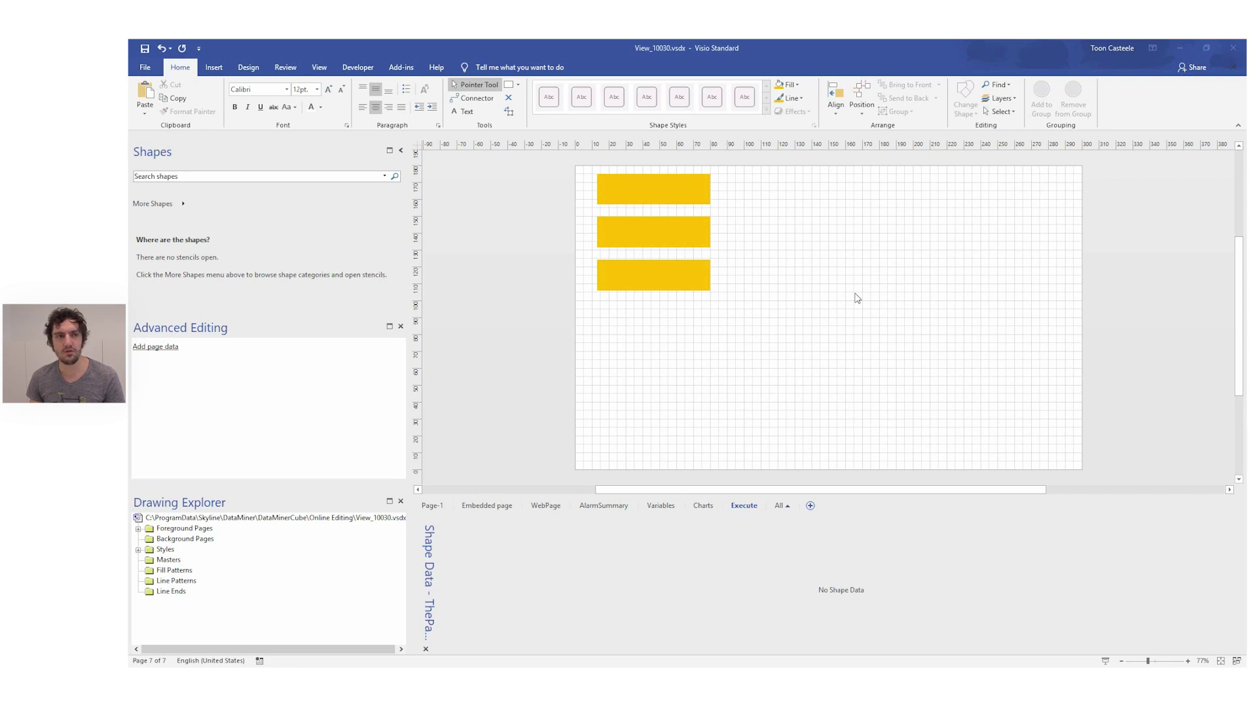
- Switch to ShapeTypes.pdf and look through its overview of shape types, from Dynamic Positioning back to the earlier pages
key("alt+Tab")
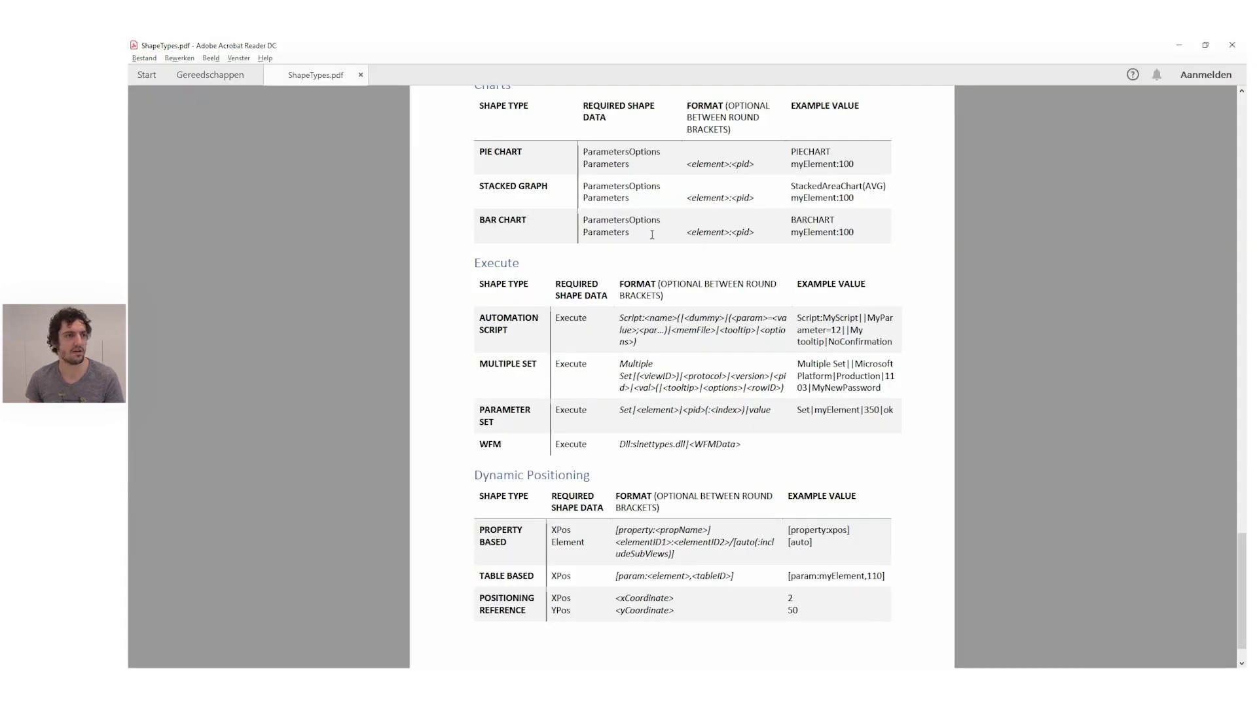
scroll(592, 216, "down", 1)
scroll(615, 366, "up", 3)
scroll(606, 380, "down", 2)
scroll(599, 386, "up", 5)
scroll(596, 387, "down", 3)
scroll(592, 392, "down", 3)
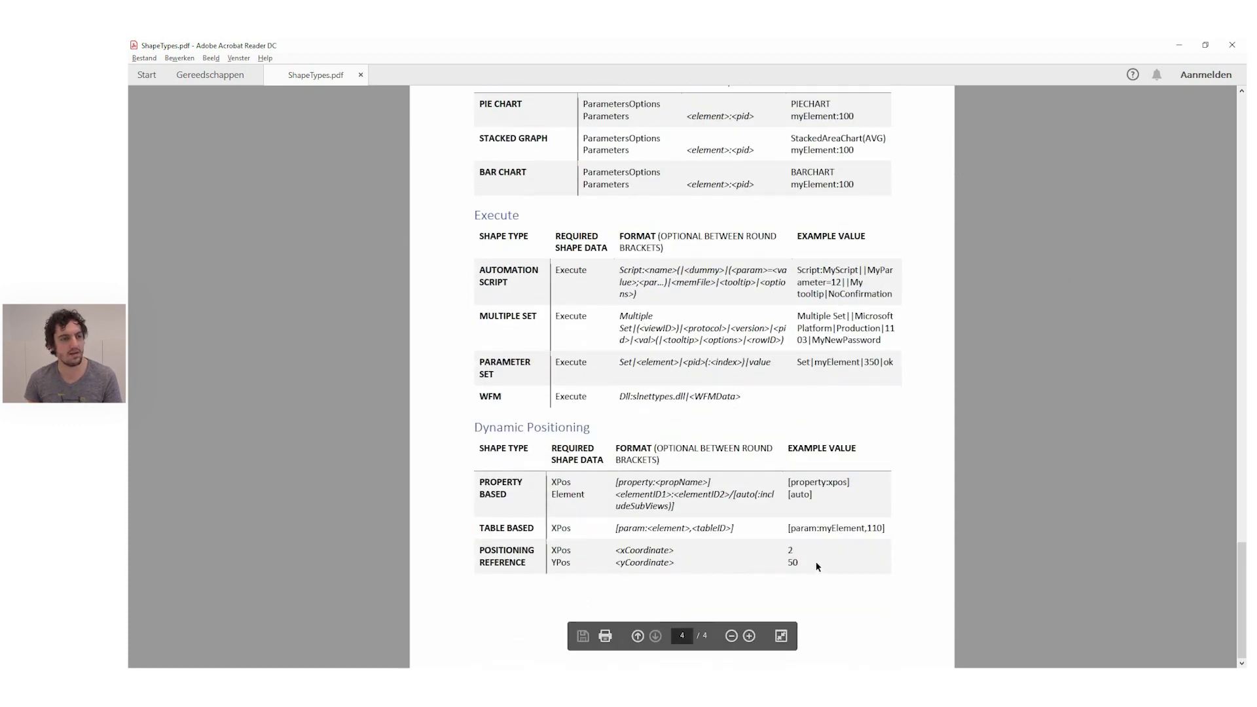
scroll(621, 479, "up", 10)
scroll(621, 479, "up", 1)
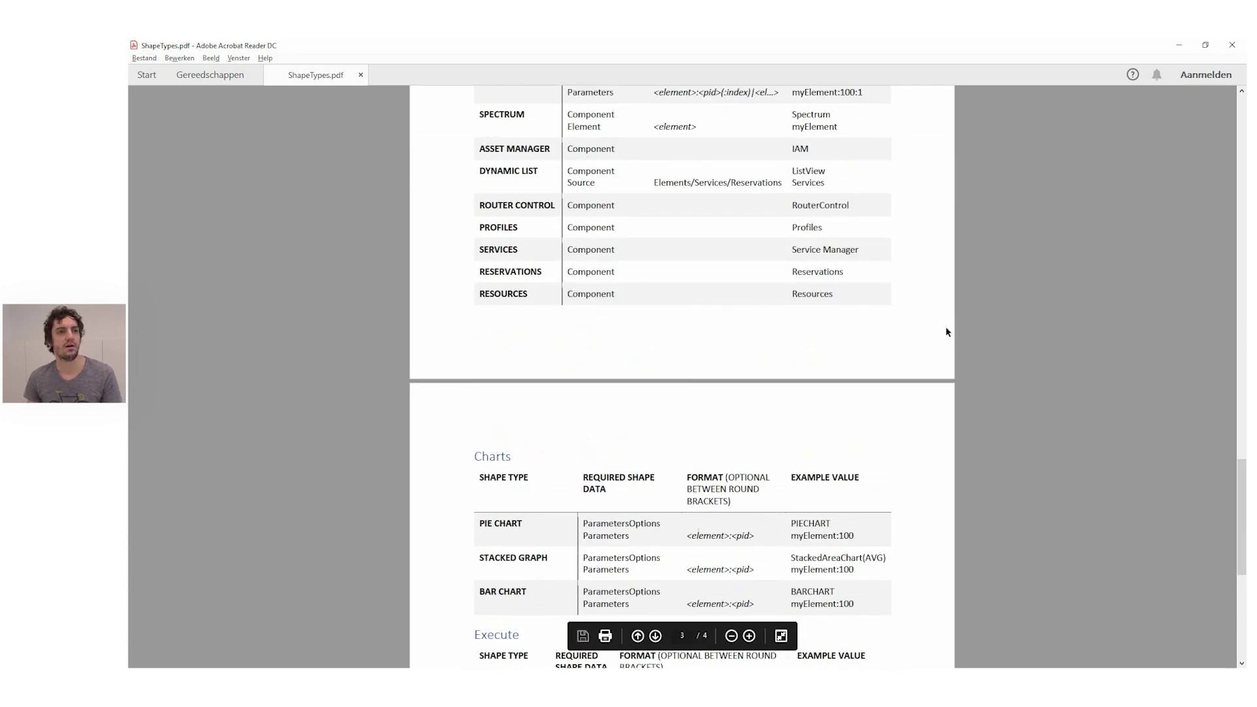
scroll(998, 368, "up", 14)
scroll(1011, 396, "up", 6)
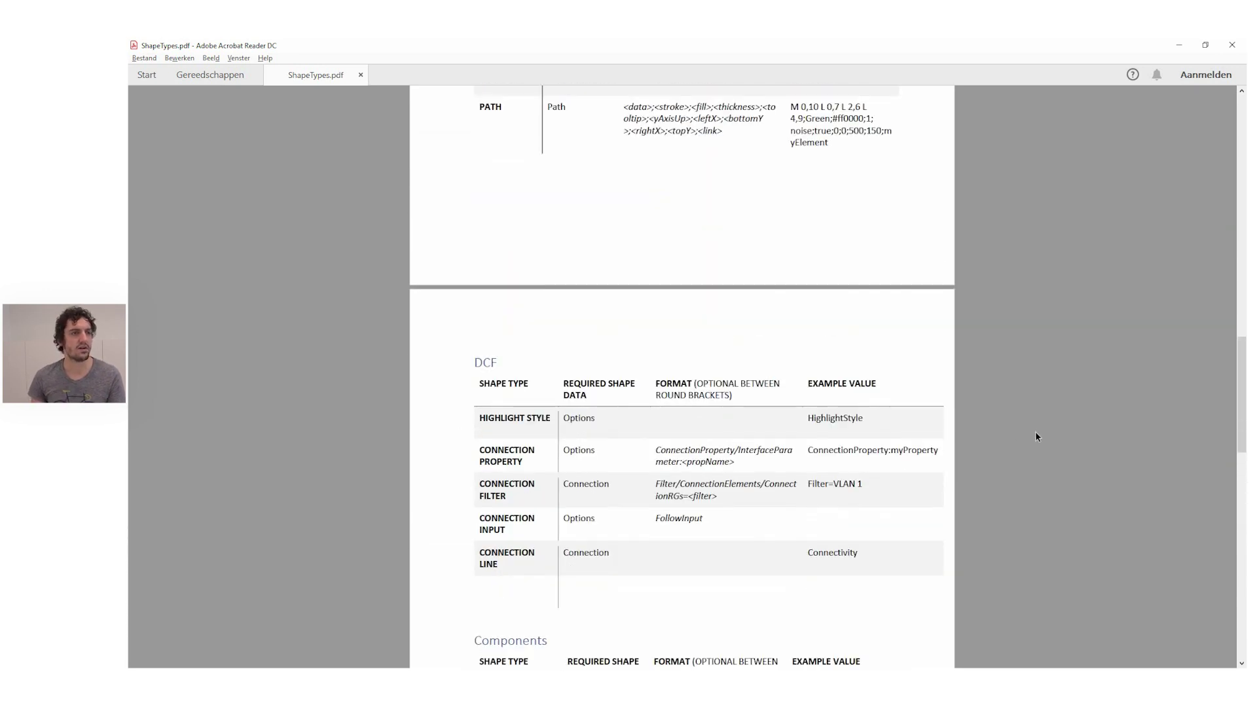
scroll(1017, 401, "up", 4)
scroll(1015, 397, "up", 18)
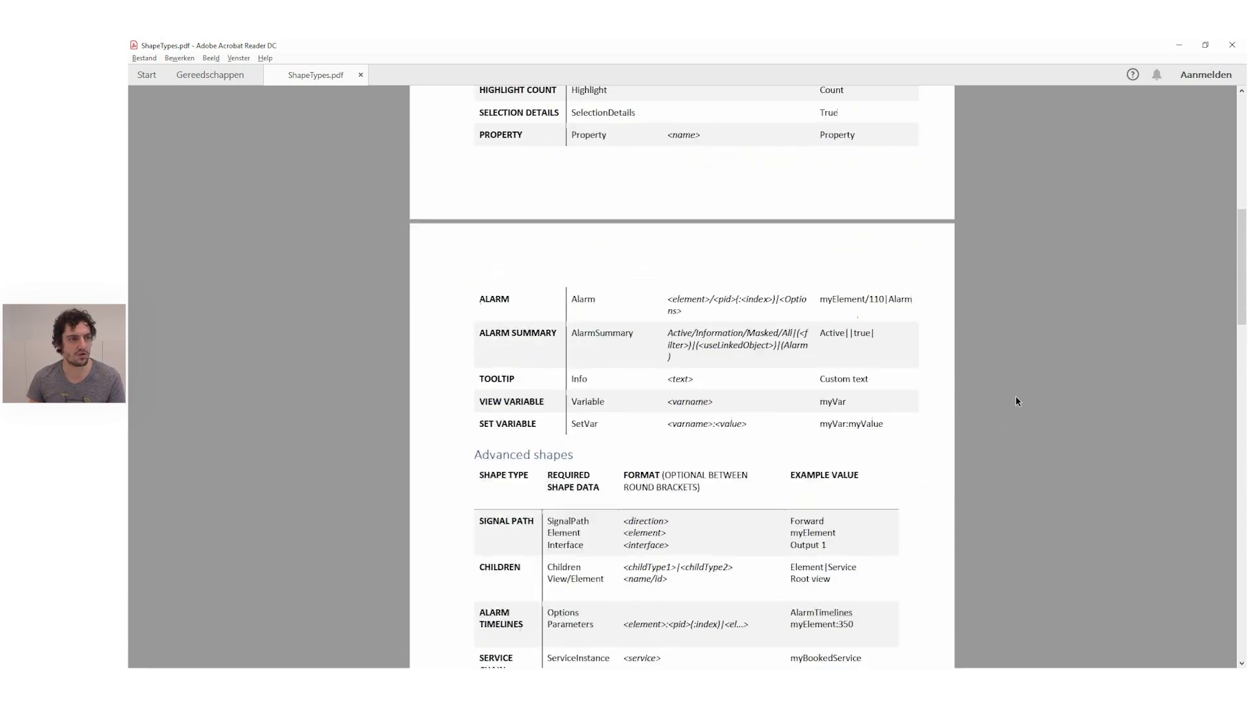